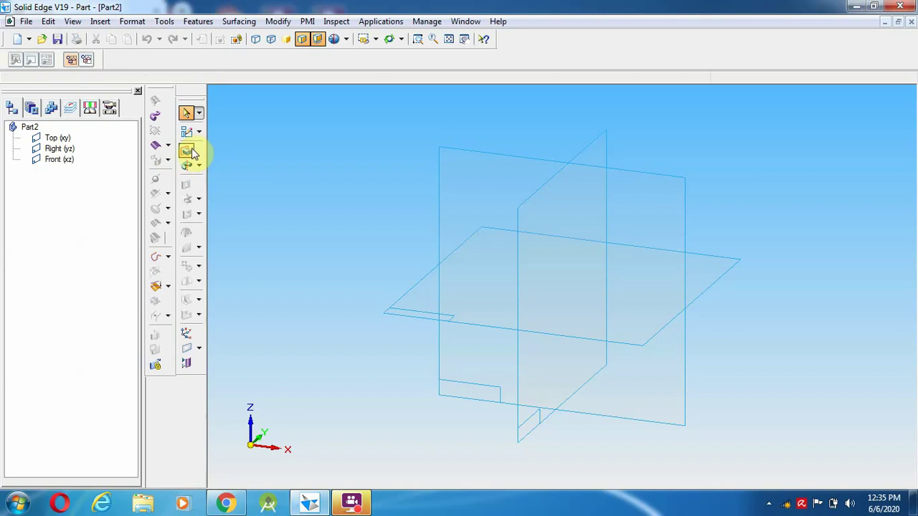
Start a protrusion on the front (xz) plane and sketch a 100 mm horizontal line from the origin toward positive X
click(186, 152)
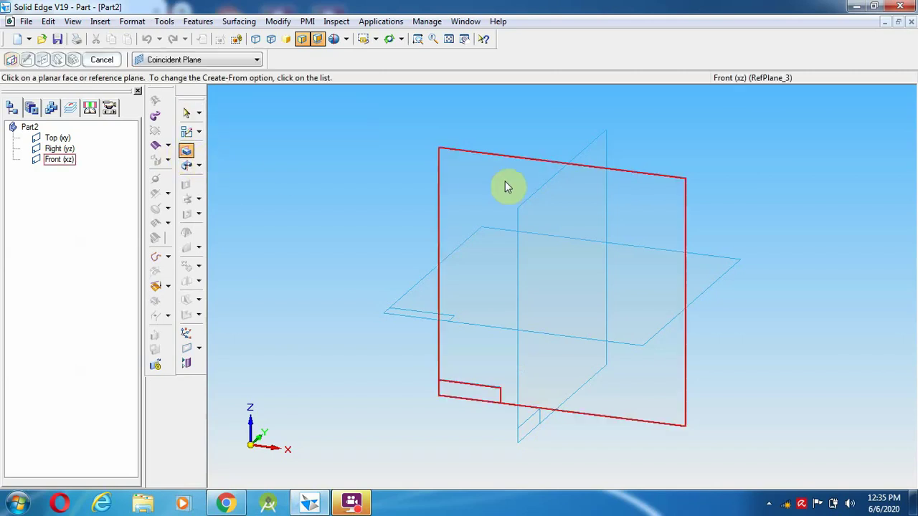
click(526, 163)
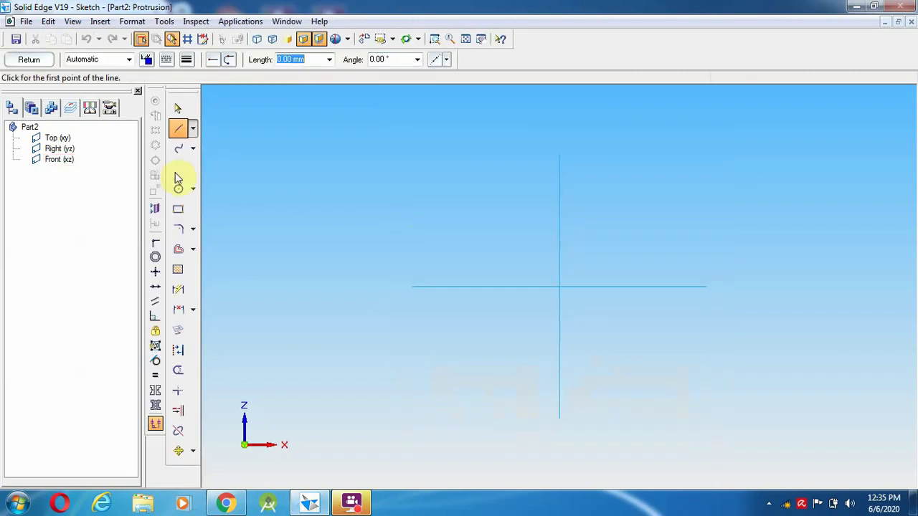
click(560, 286)
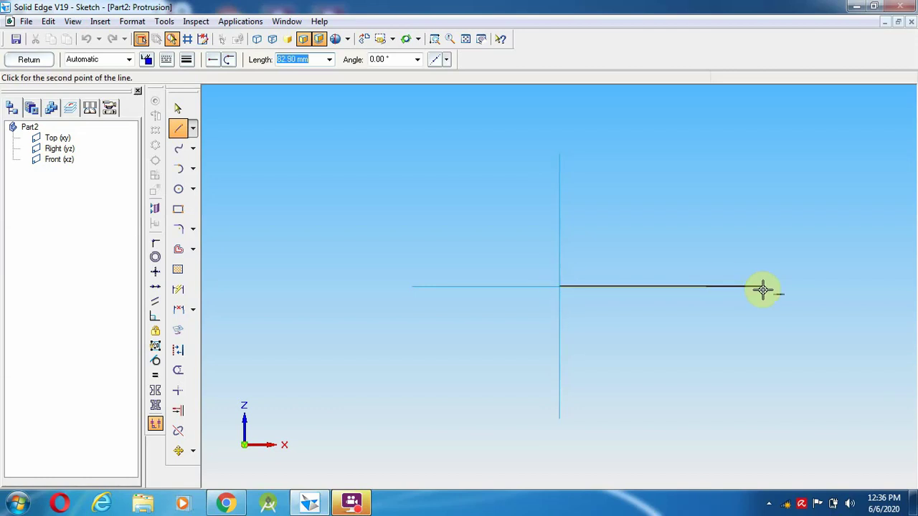
text(10)
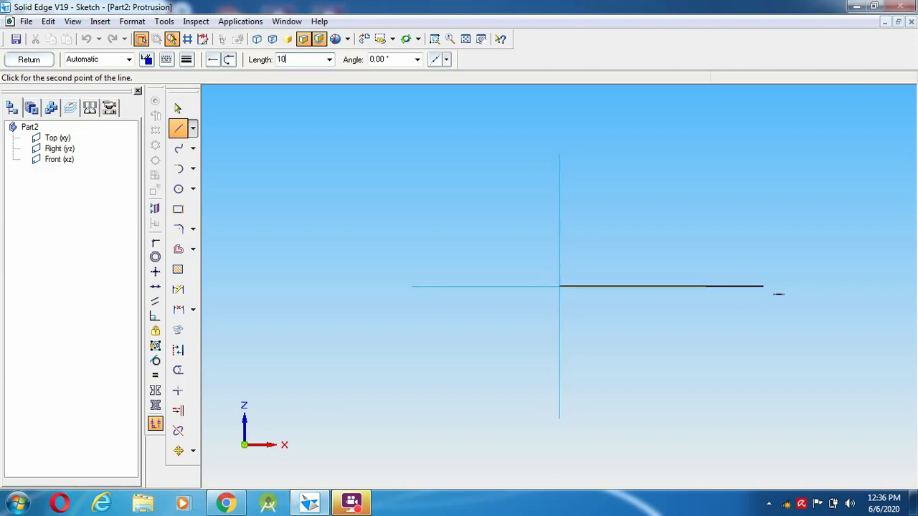
text(0)
key(Return)
click(763, 288)
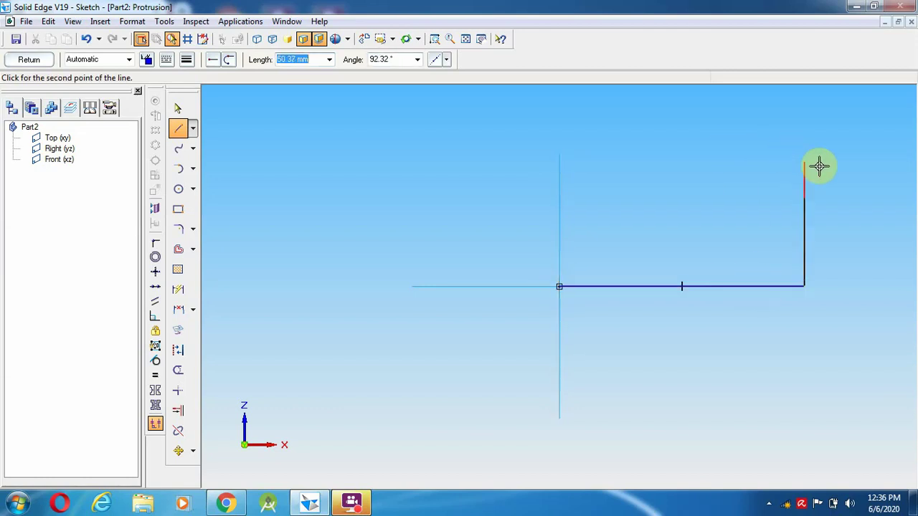
Check the jaw grip drawing, complete the profile as a closed 100 by 28 mm rectangle, and finish the sketch
click(229, 502)
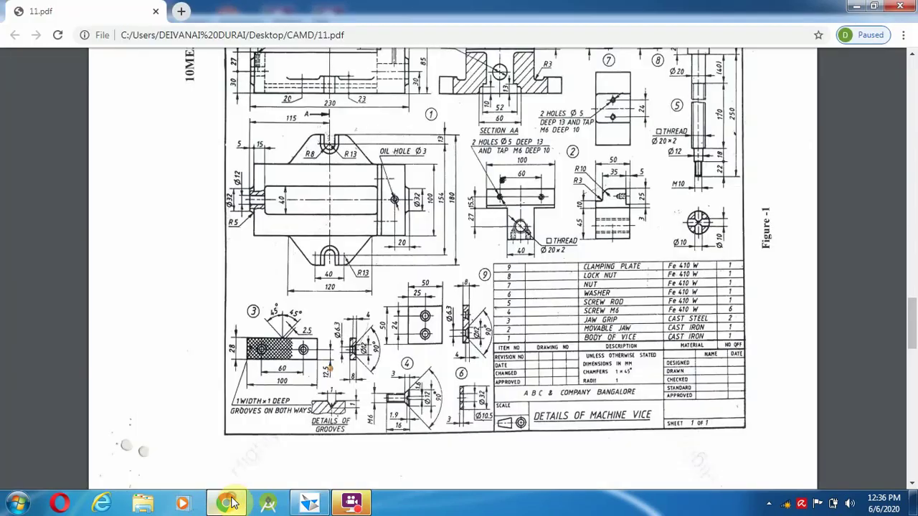
click(231, 503)
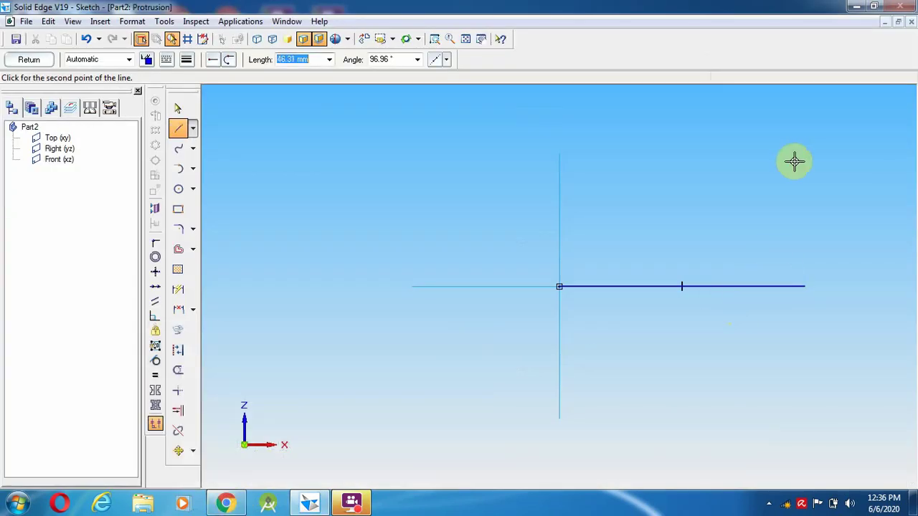
text(28)
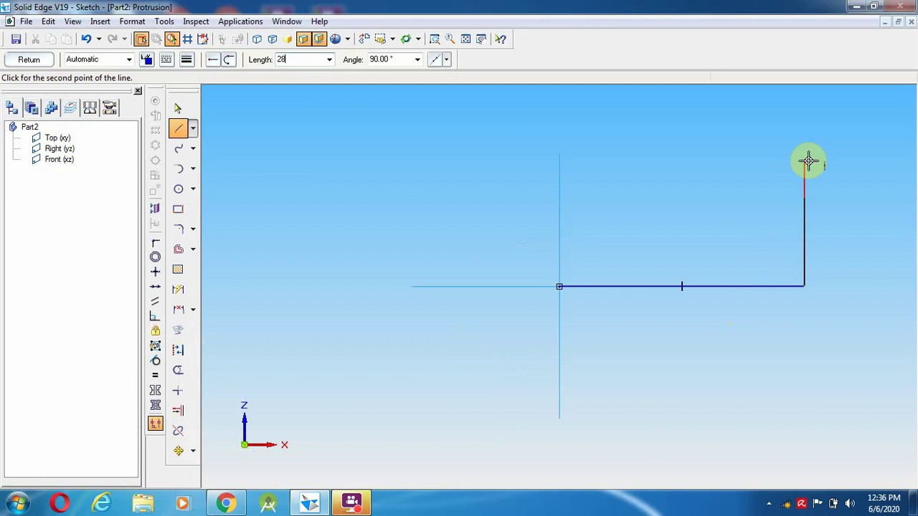
key(Return)
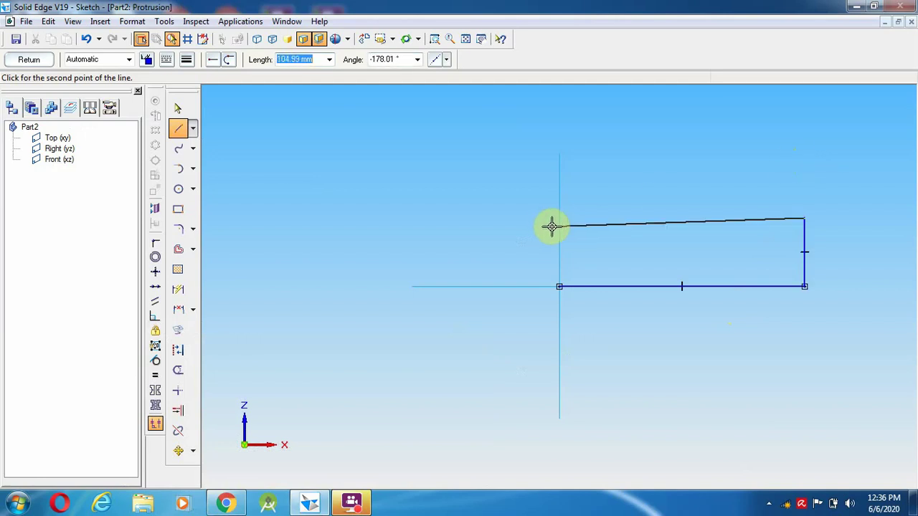
text(100)
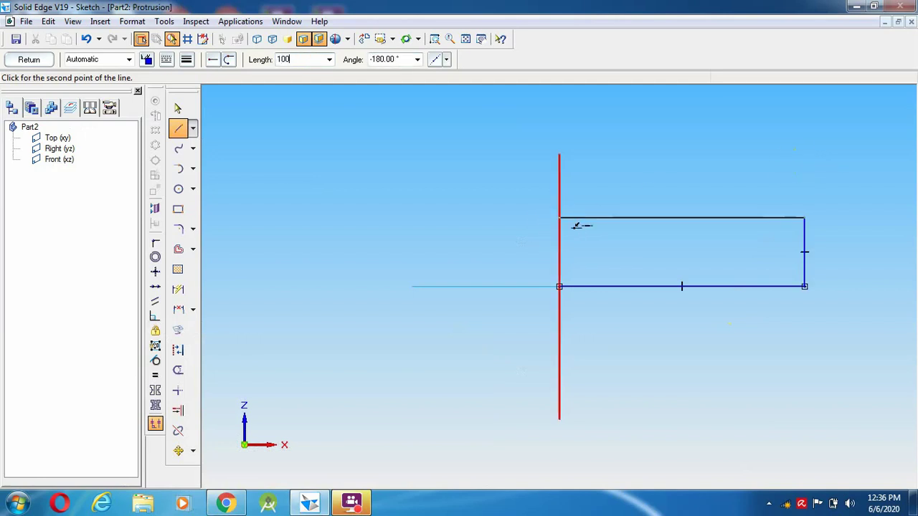
key(Tab)
click(560, 219)
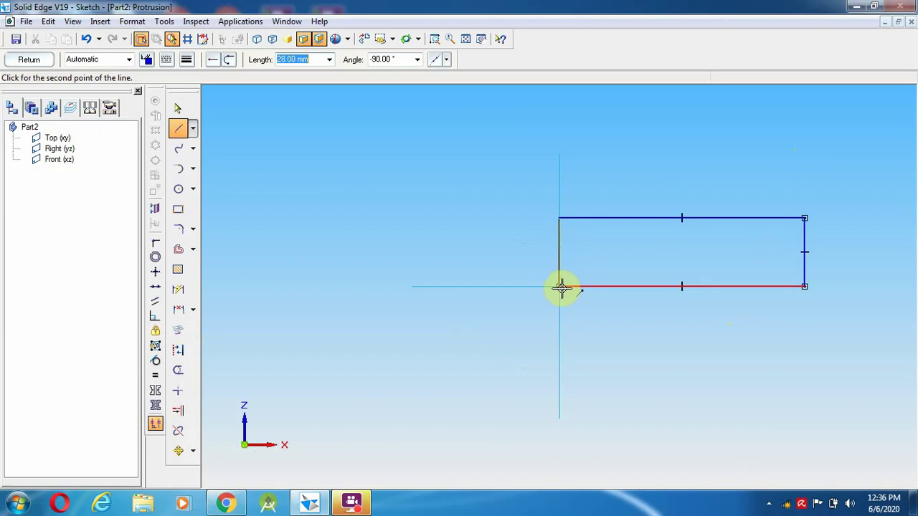
click(561, 288)
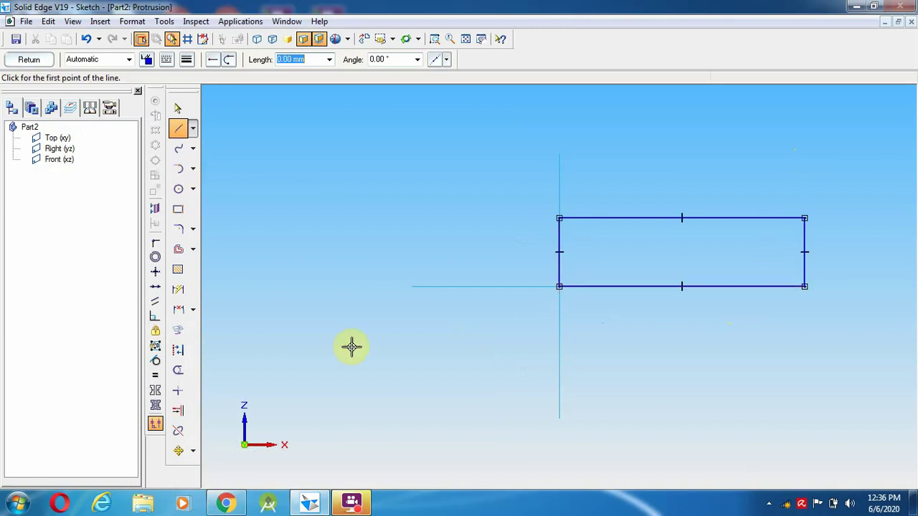
click(178, 108)
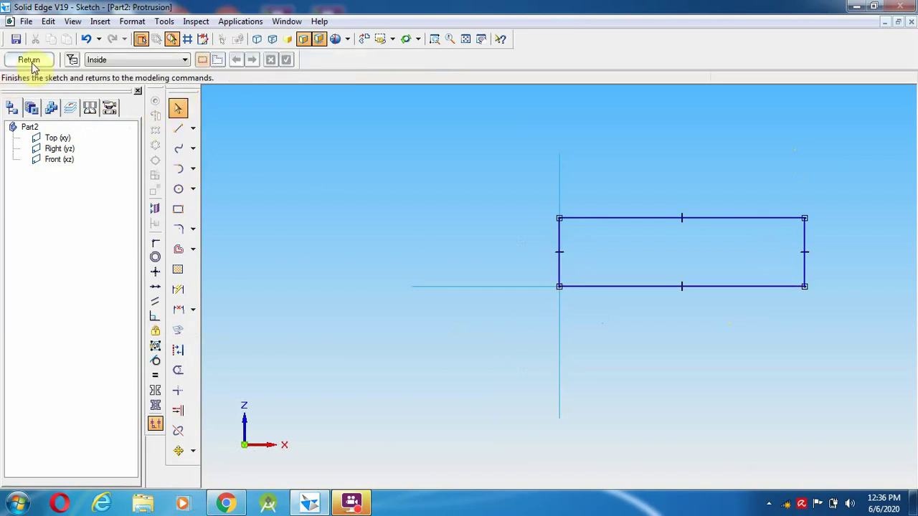
click(29, 59)
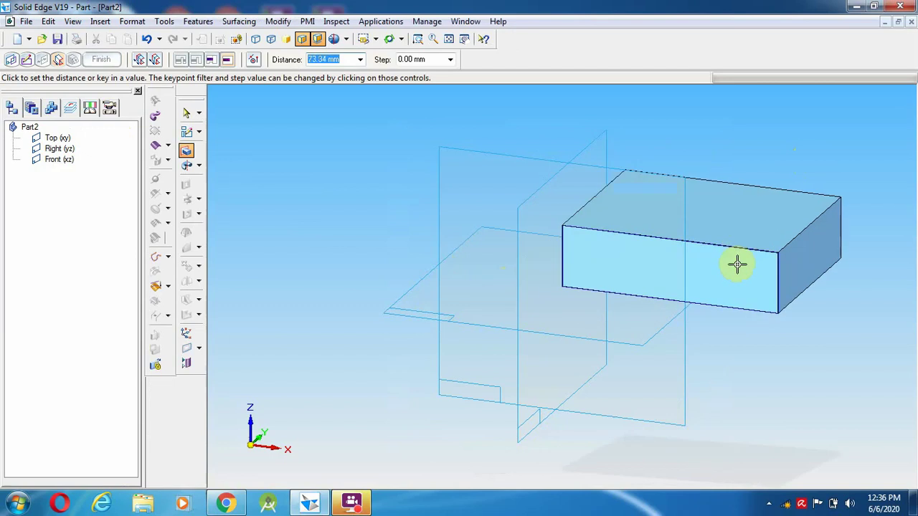
Check the jaw grip's thickness in the PDF drawing and extrude the rectangle 8 mm behind the front plane
click(727, 301)
click(307, 505)
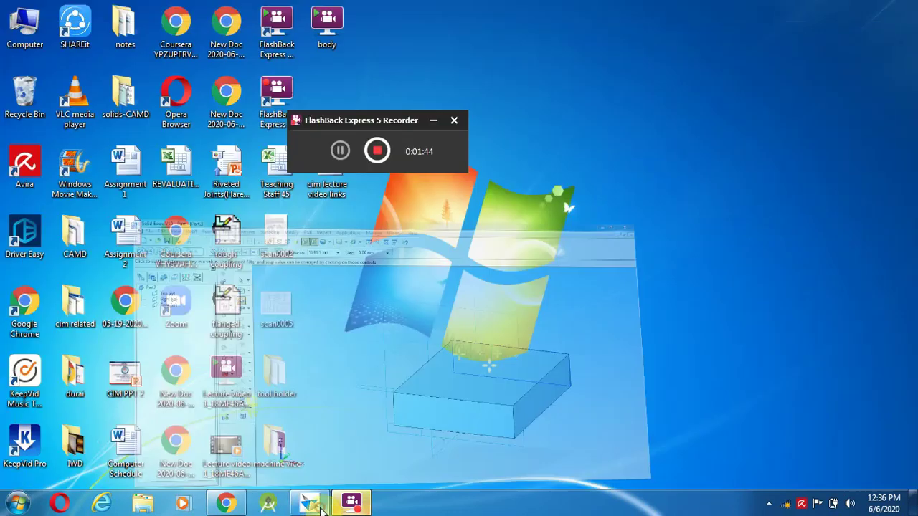
click(307, 505)
click(226, 503)
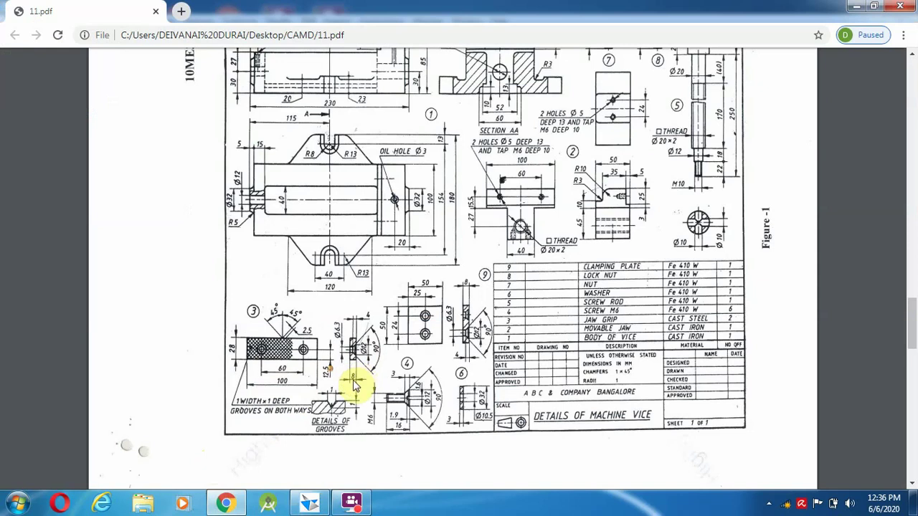
click(309, 504)
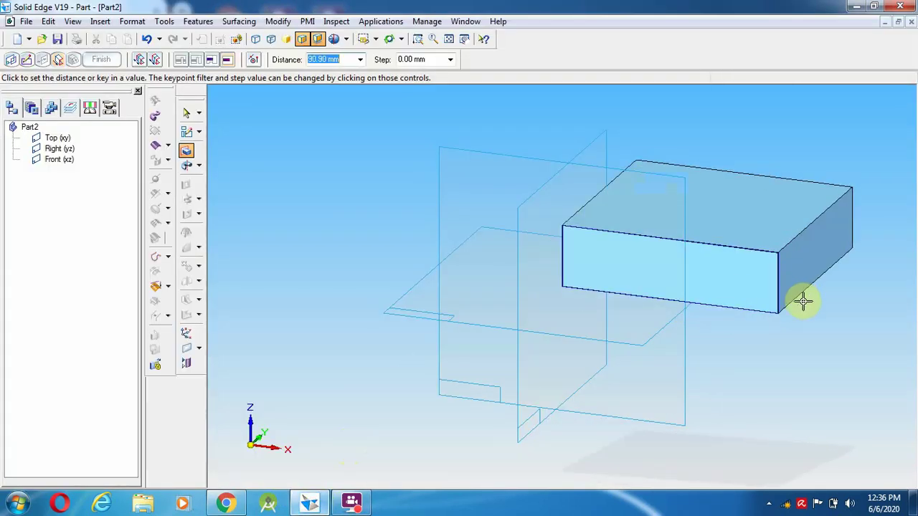
click(809, 309)
click(842, 340)
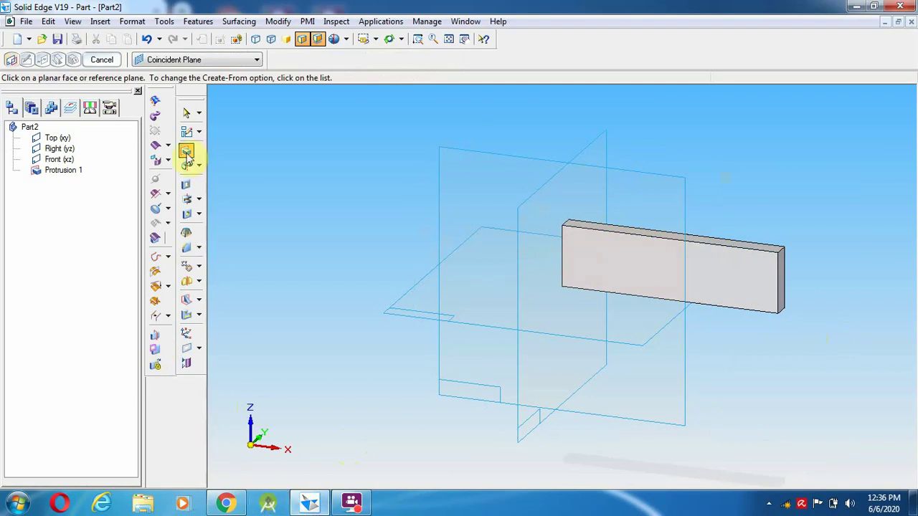
Start a Hole sketch on the plate's front face and draw a 12.5 mm vertical line up from the bottom edge's midpoint
click(188, 215)
click(227, 501)
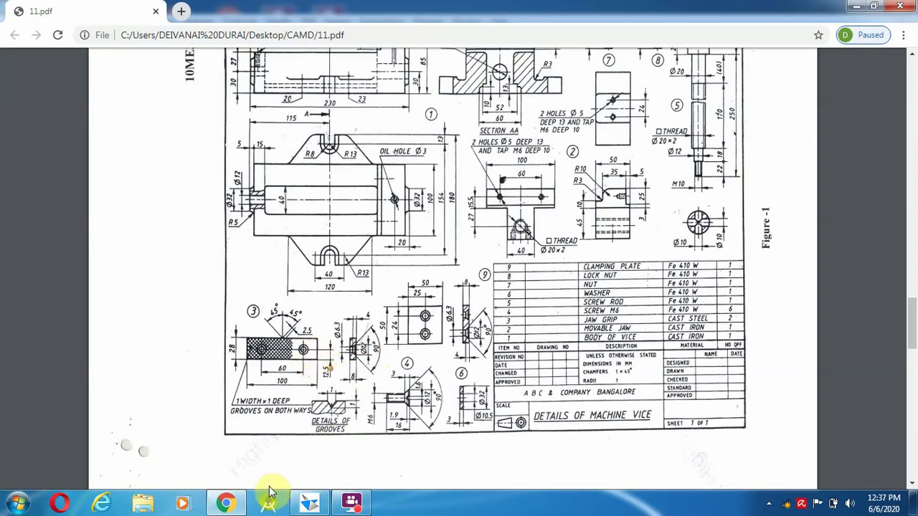
click(328, 508)
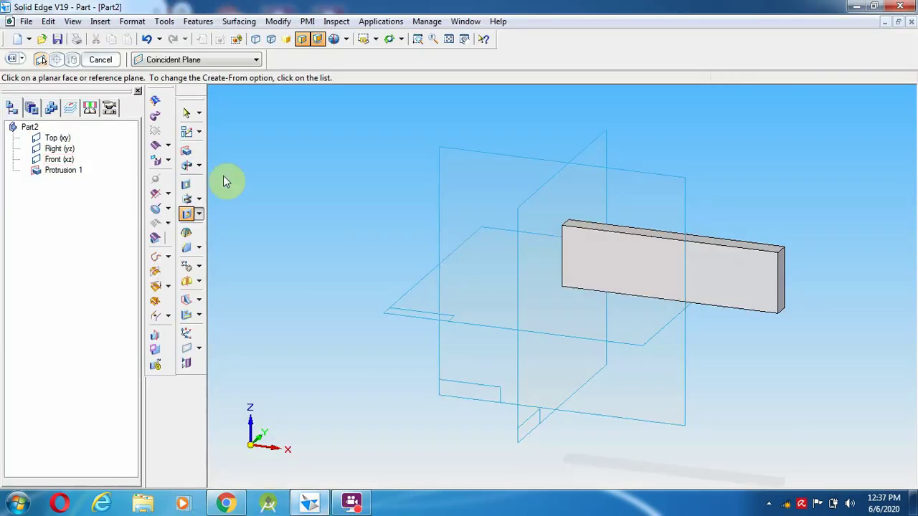
click(186, 154)
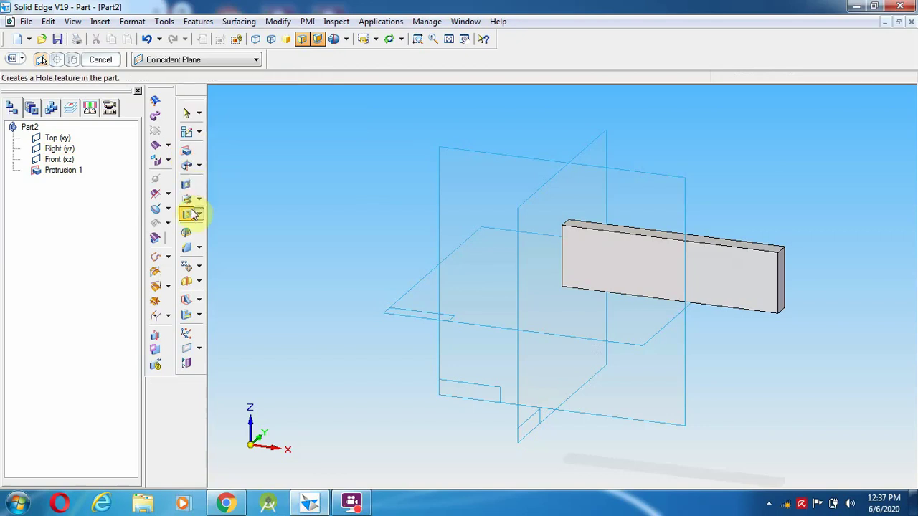
click(743, 277)
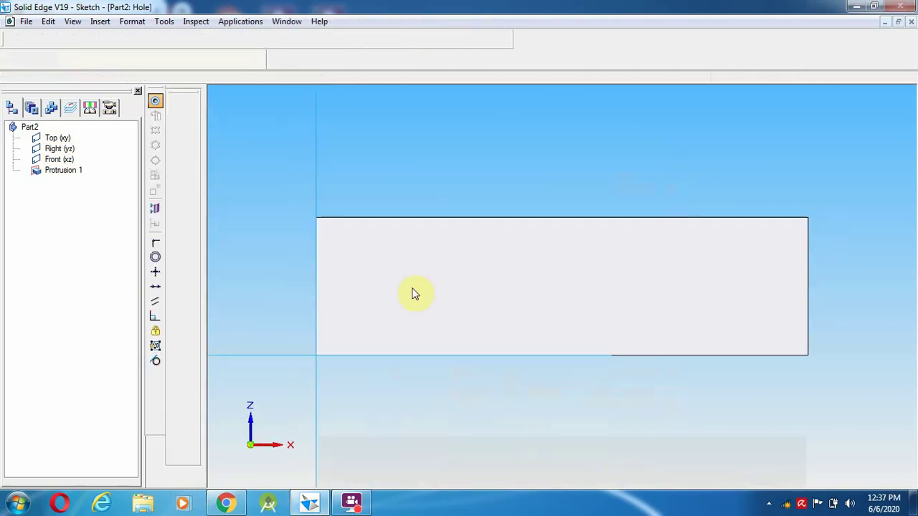
click(177, 130)
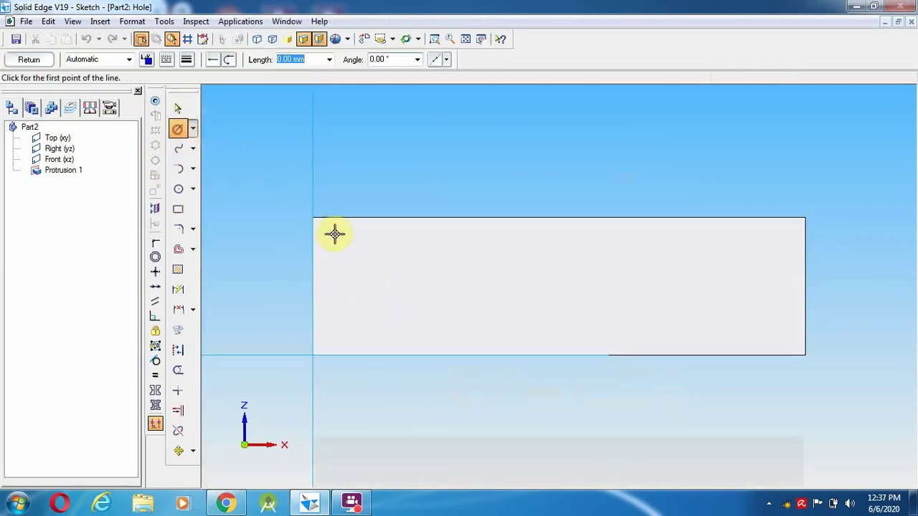
click(559, 355)
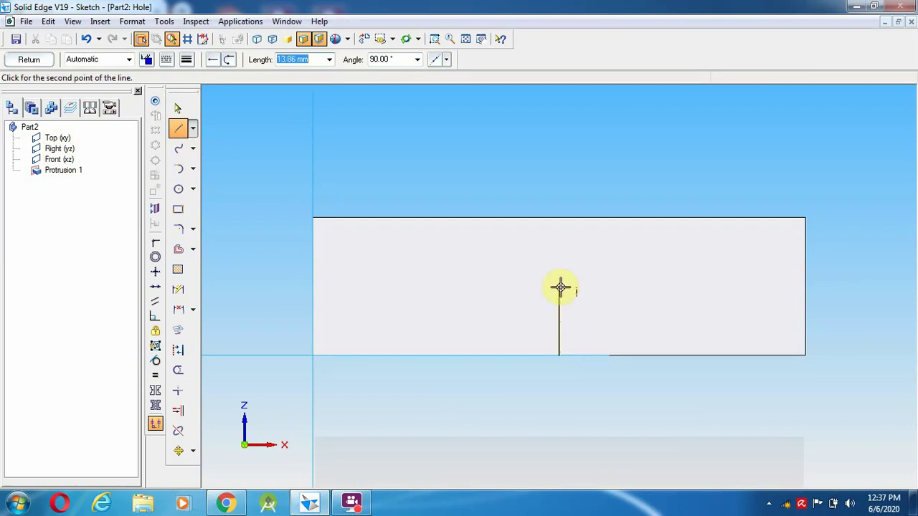
text(12.5)
key(Return)
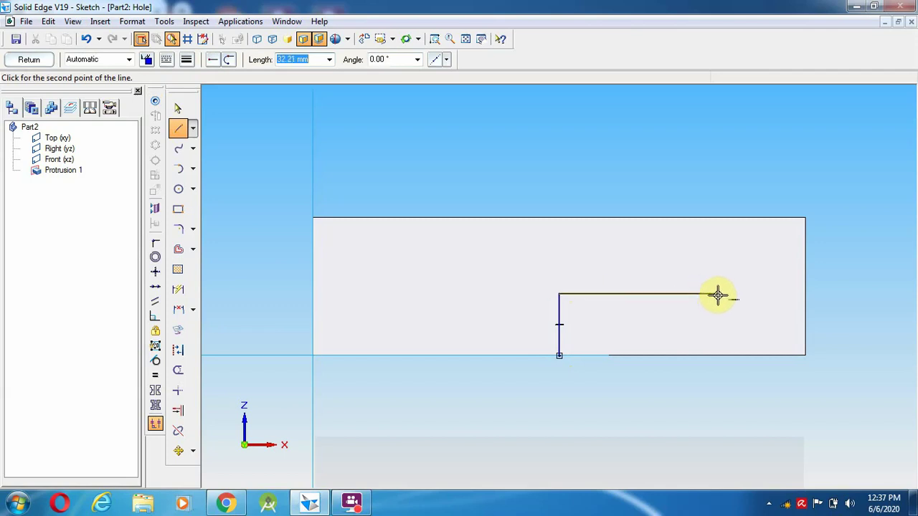
Draw a 30 mm horizontal line toward positive X from the upper end of the vertical line
text(3)
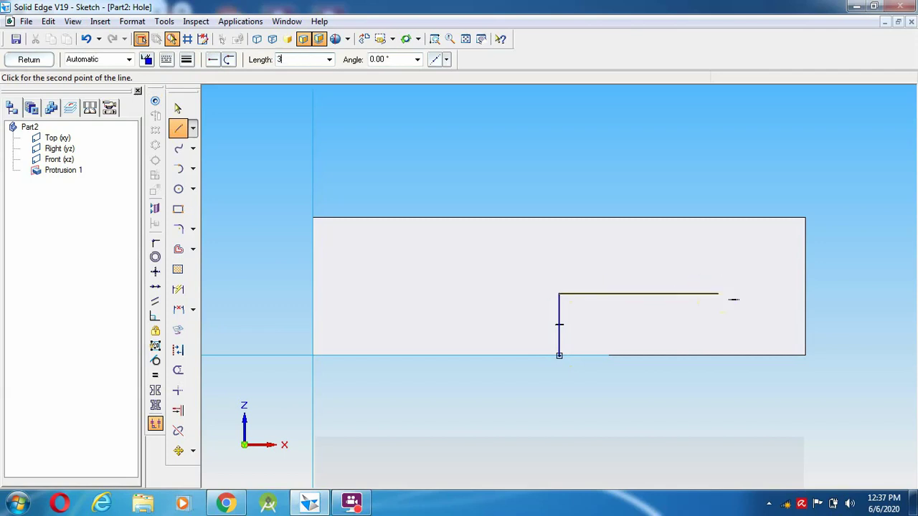
text(0)
key(Return)
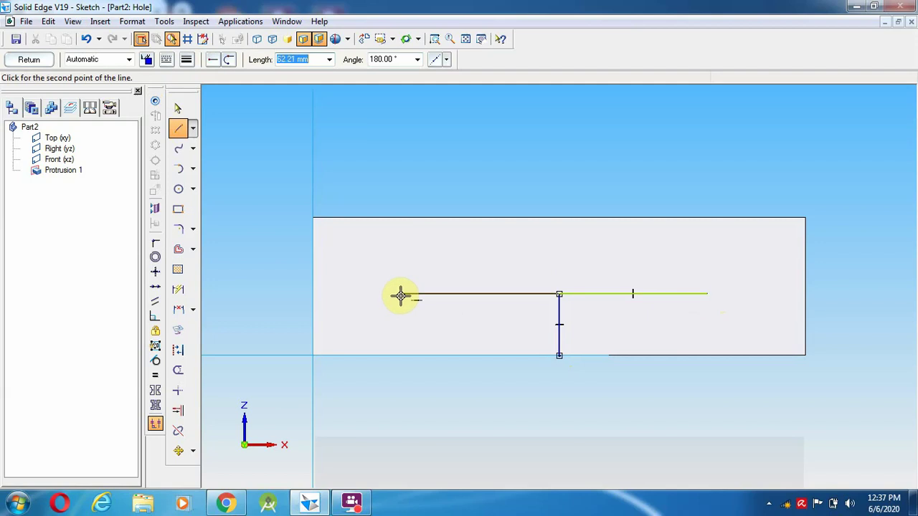
text(660)
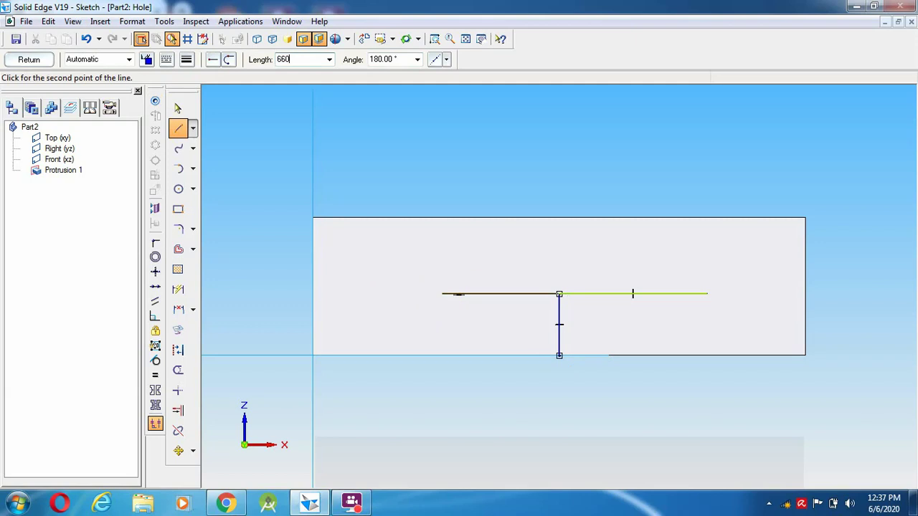
click(443, 291)
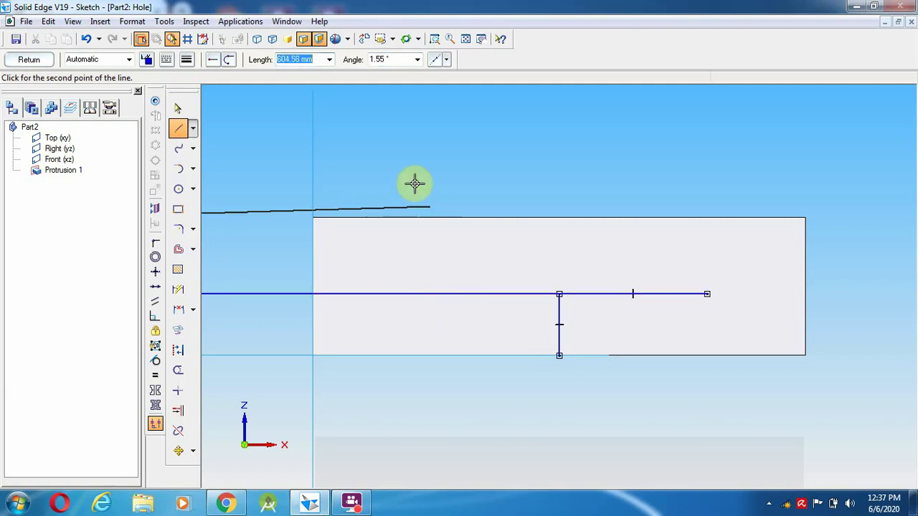
right_click(370, 63)
click(178, 108)
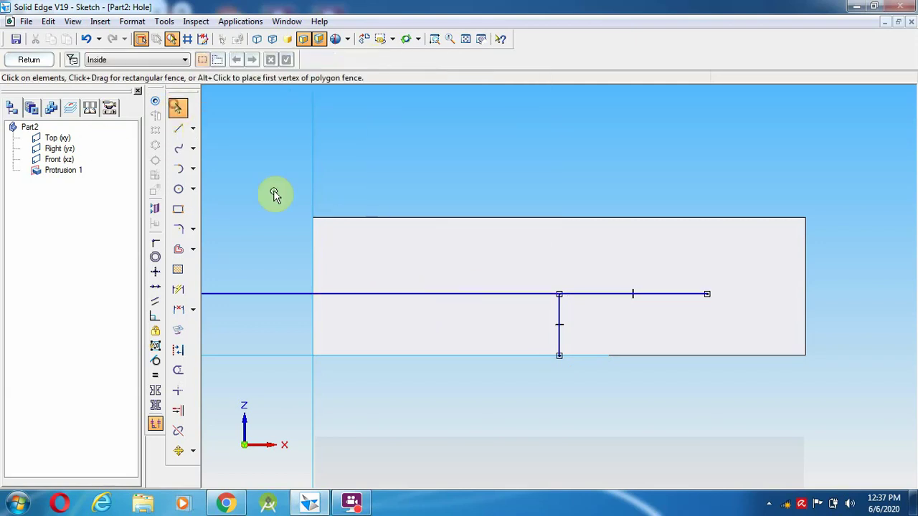
click(413, 294)
key(Delete)
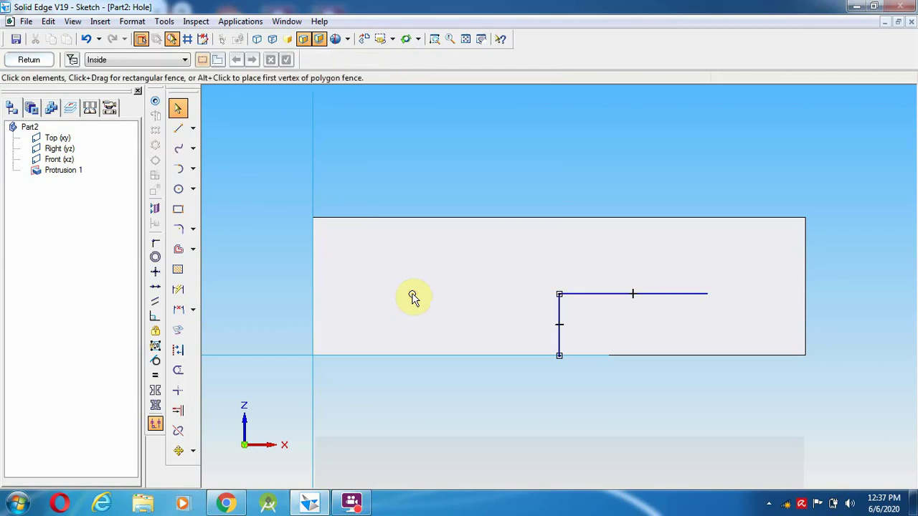
Draw a 60 mm horizontal line toward negative X from the free end of the 30 mm line
click(179, 128)
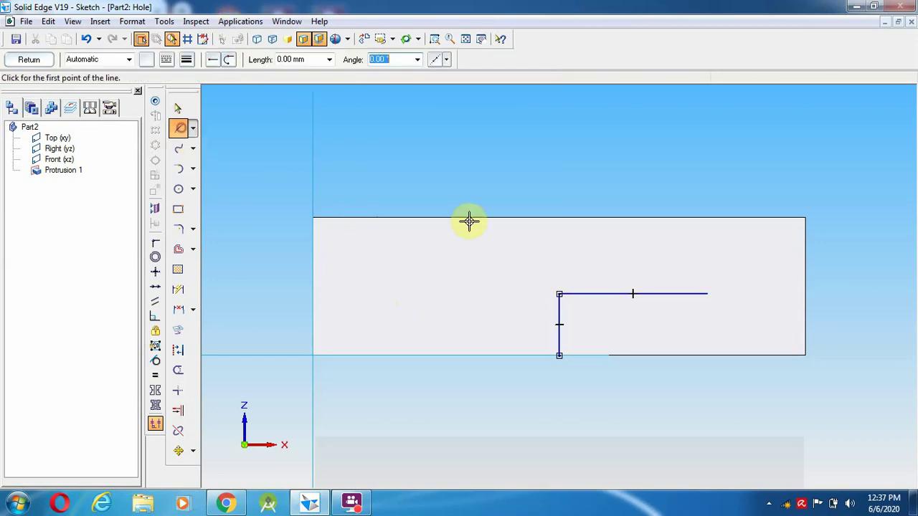
click(706, 294)
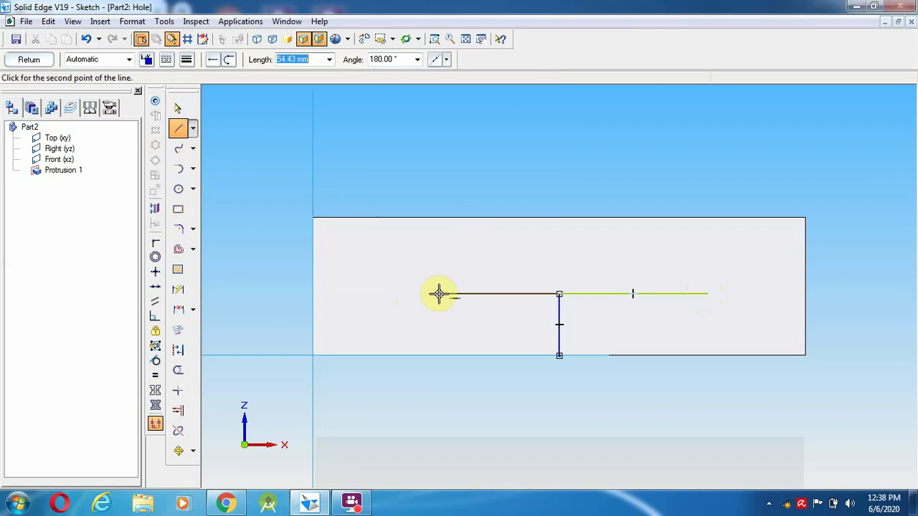
text(60)
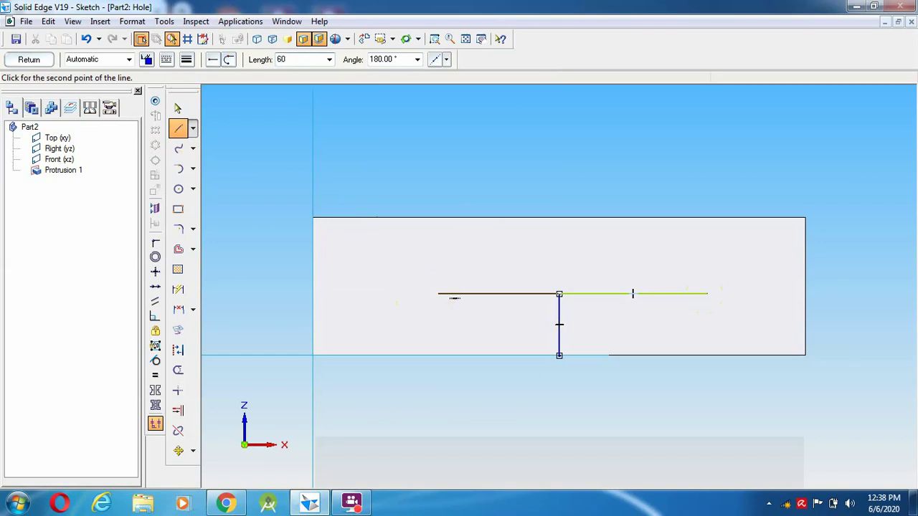
click(438, 293)
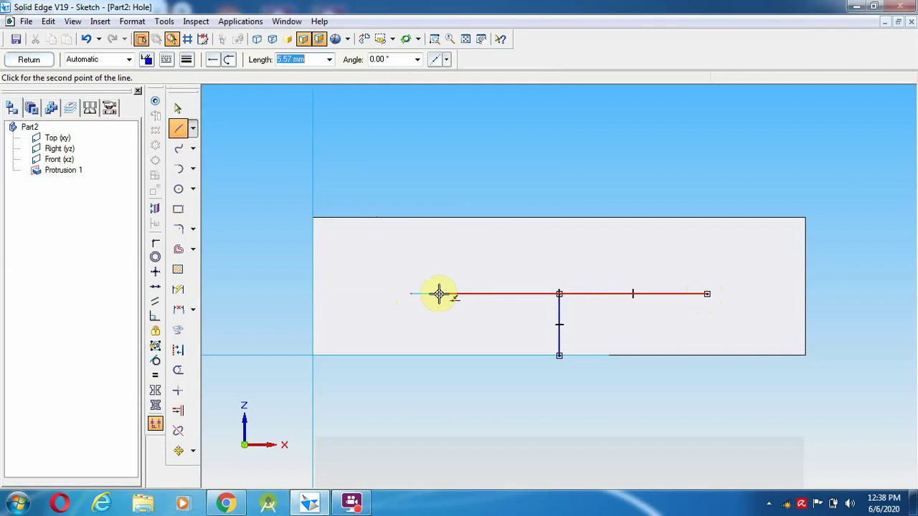
End the line chain and configure a countersink hole with a 6.3 mm diameter and a 12 mm countersink diameter
right_click(551, 165)
click(156, 101)
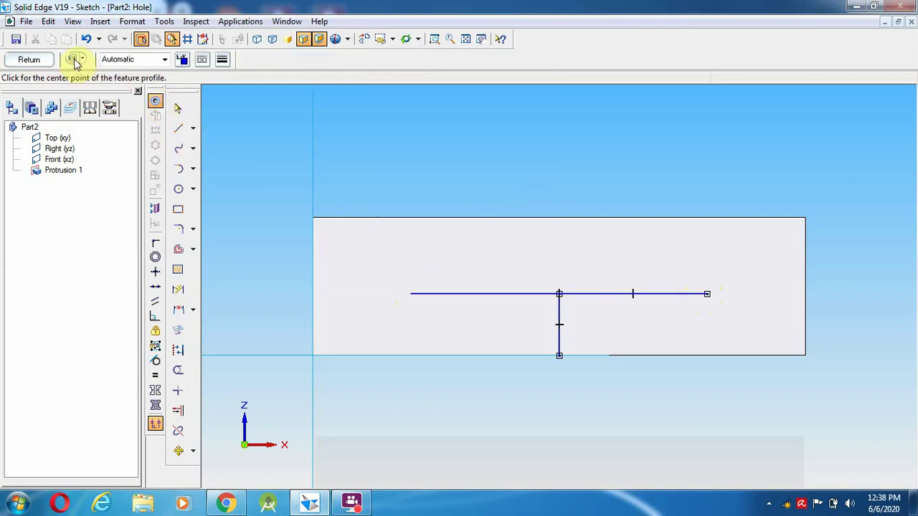
click(74, 60)
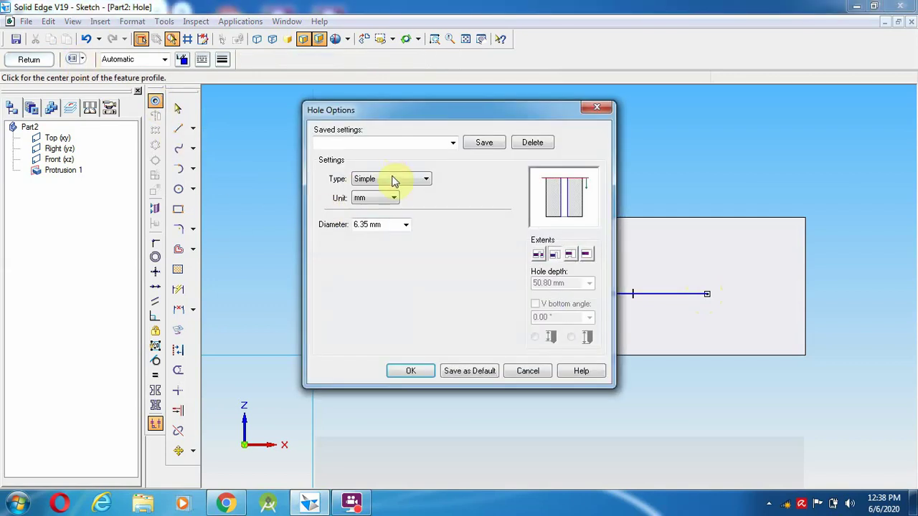
click(402, 180)
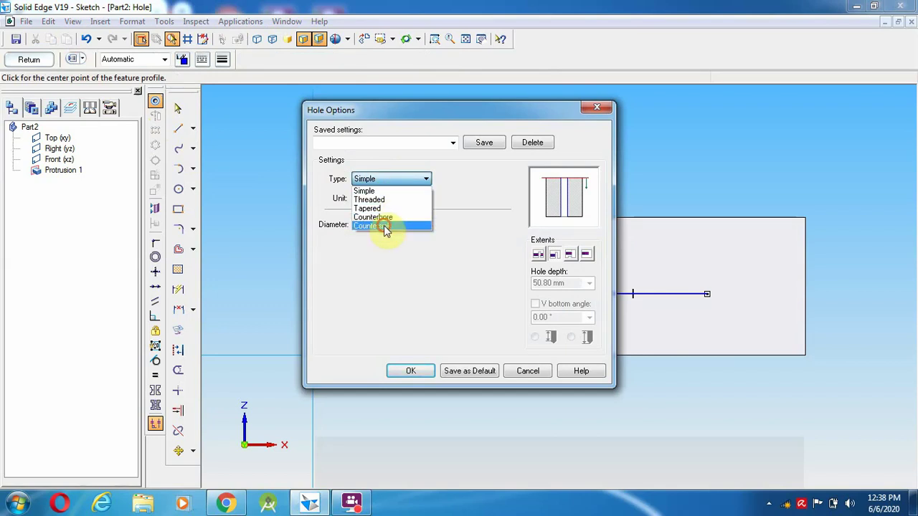
click(383, 227)
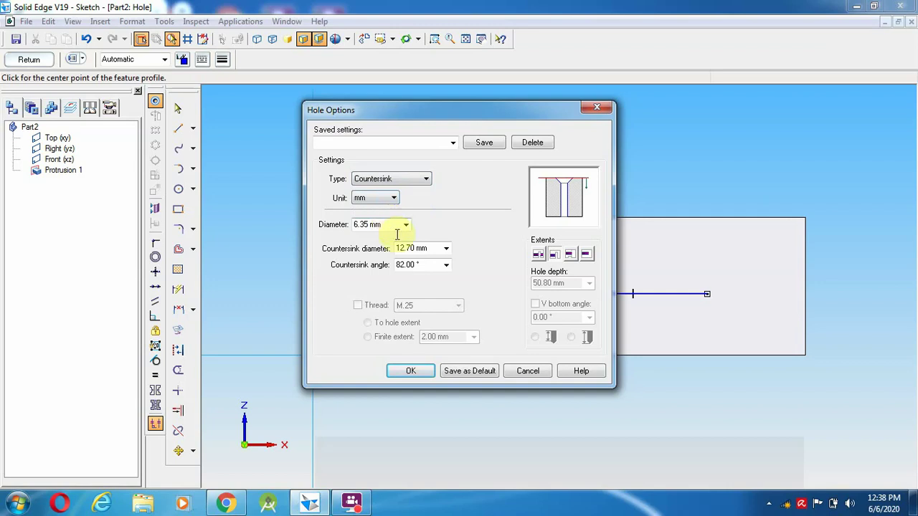
click(385, 224)
text(6.3)
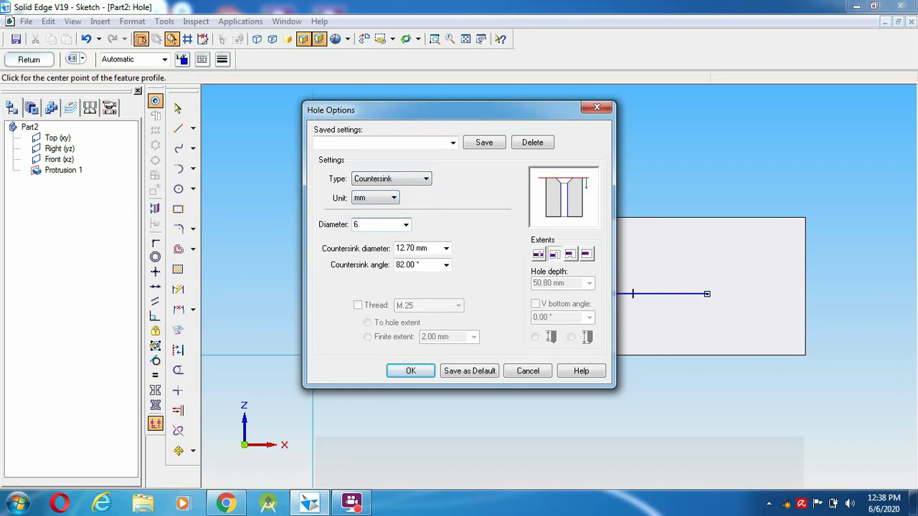
click(444, 249)
click(445, 250)
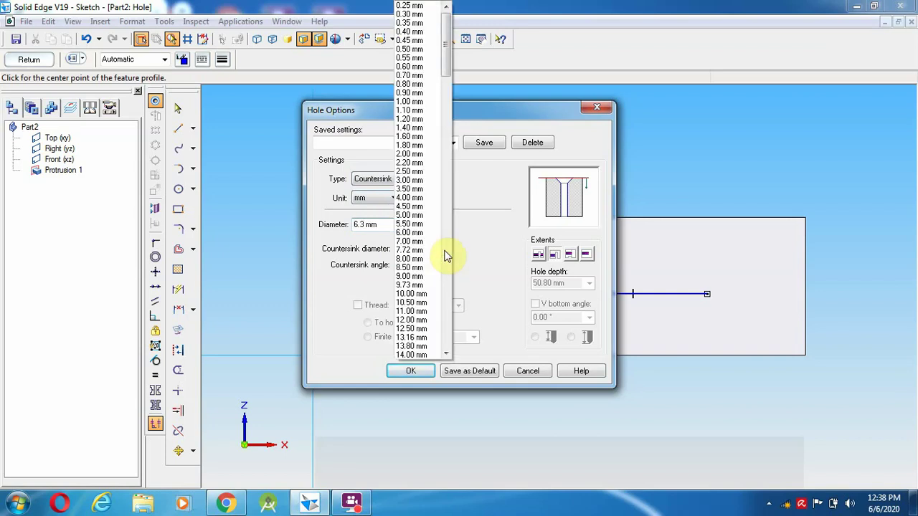
scroll(445, 256, down, 3)
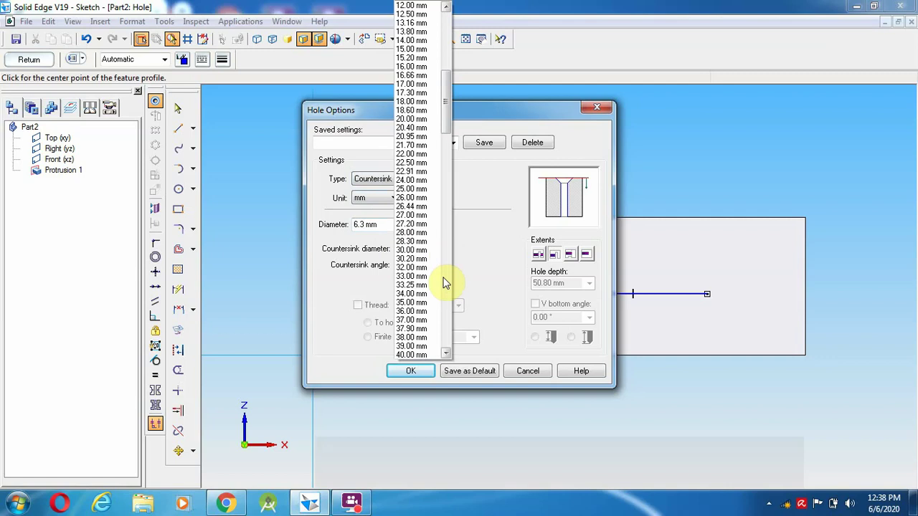
click(319, 321)
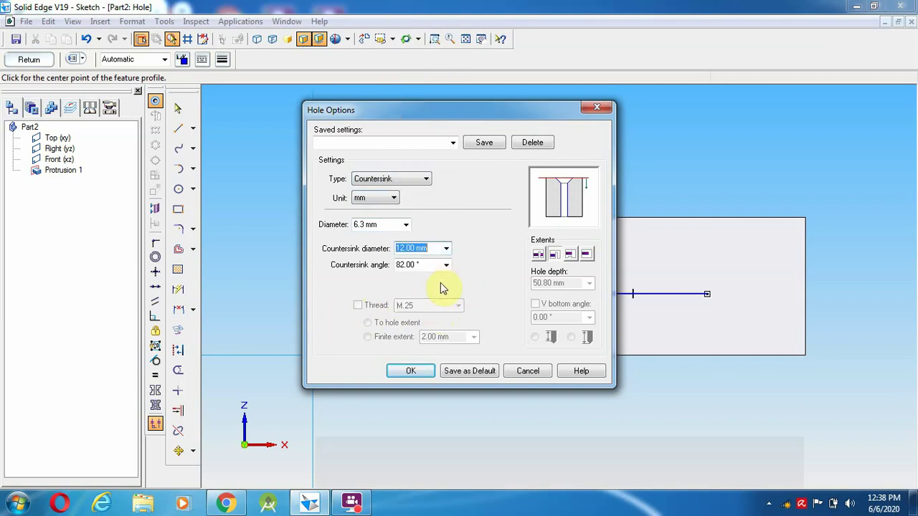
Check the jaw grip's countersink in the PDF drawing and set the hole's countersink angle to 90°, accepting the hole options
click(226, 503)
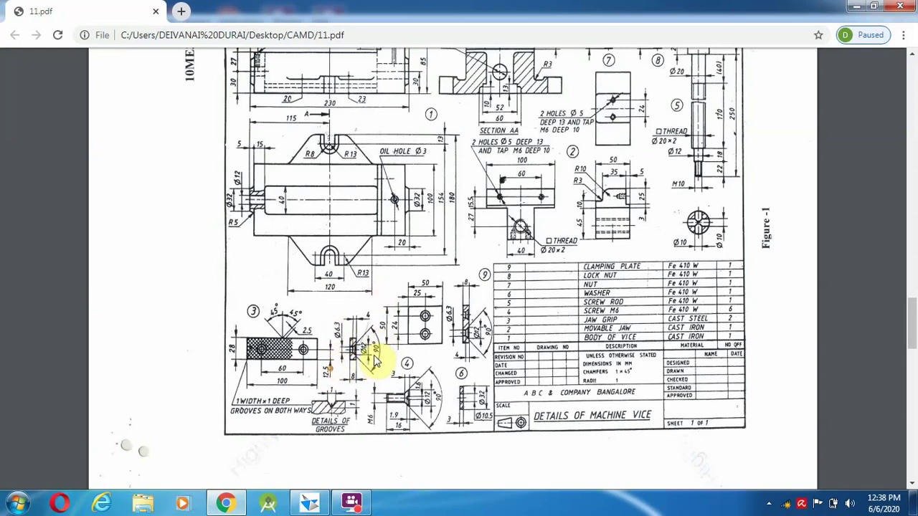
click(310, 502)
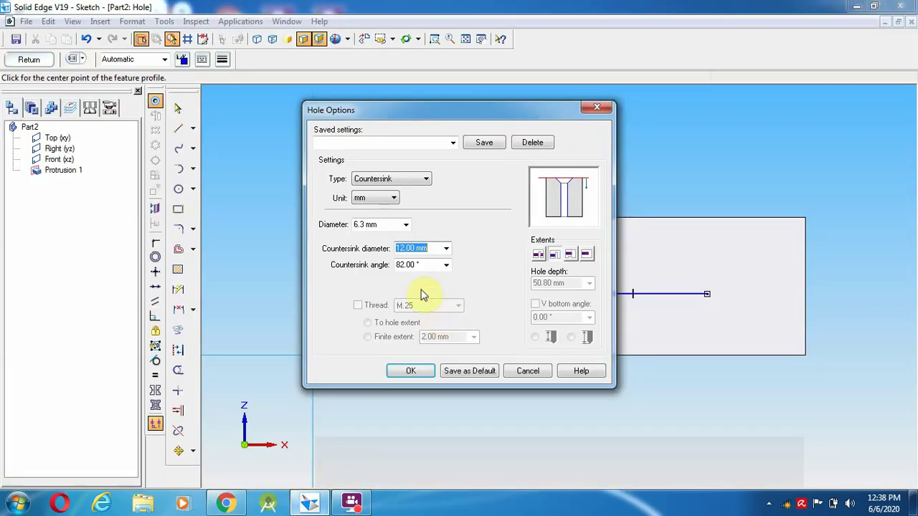
click(446, 267)
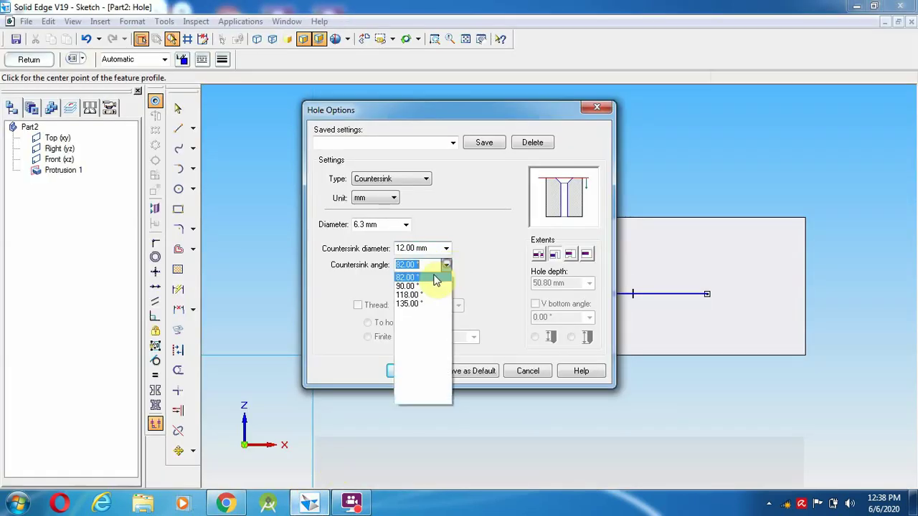
click(407, 286)
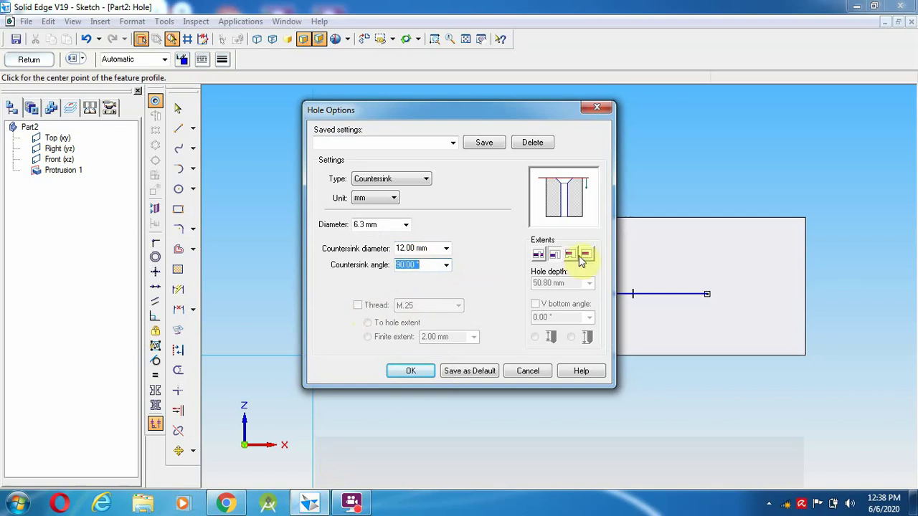
click(412, 373)
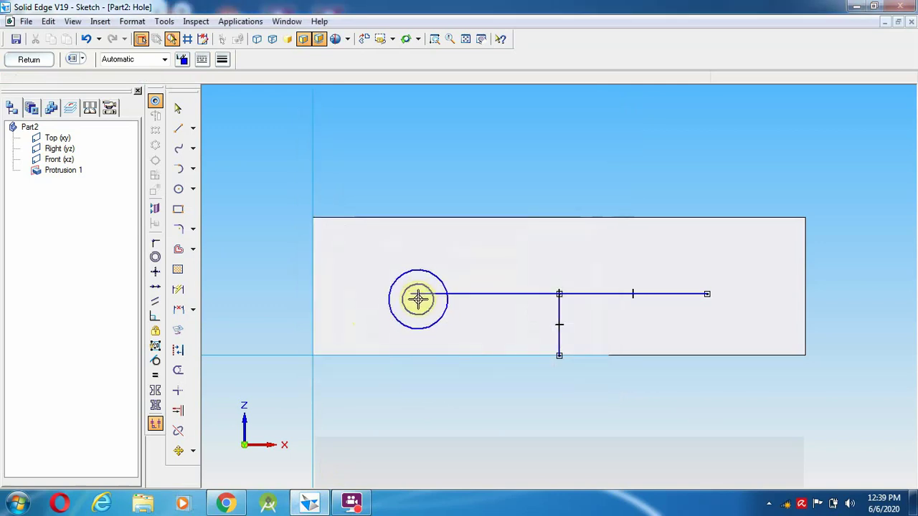
Place a countersunk hole at each end of the 60 mm horizontal line and cut both holes into the plate
click(411, 294)
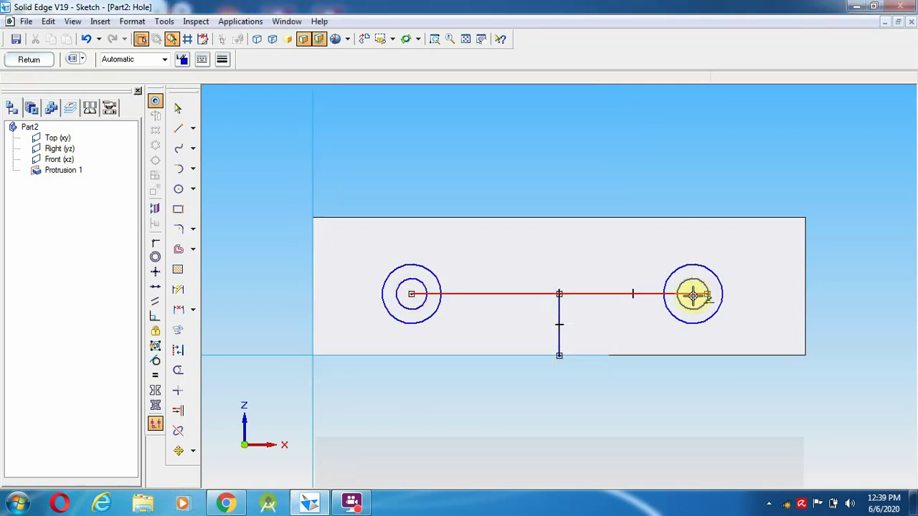
click(709, 293)
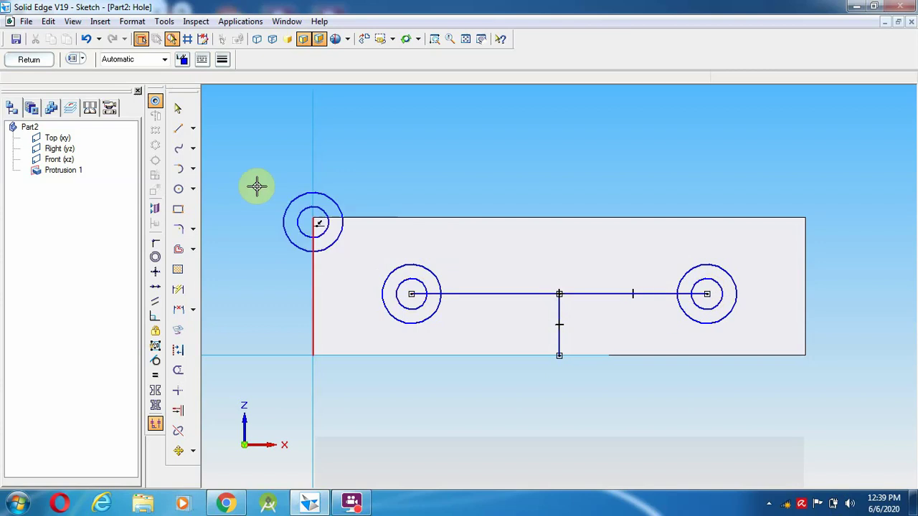
click(178, 108)
click(28, 59)
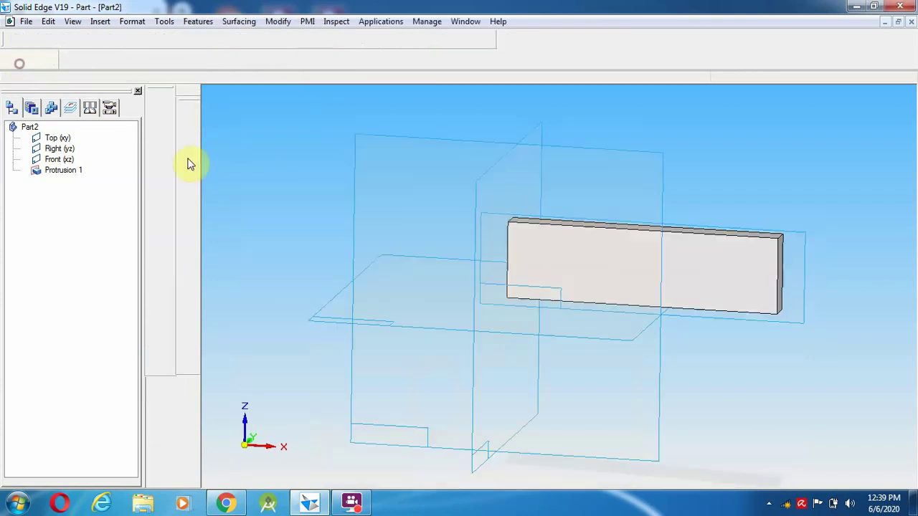
click(836, 222)
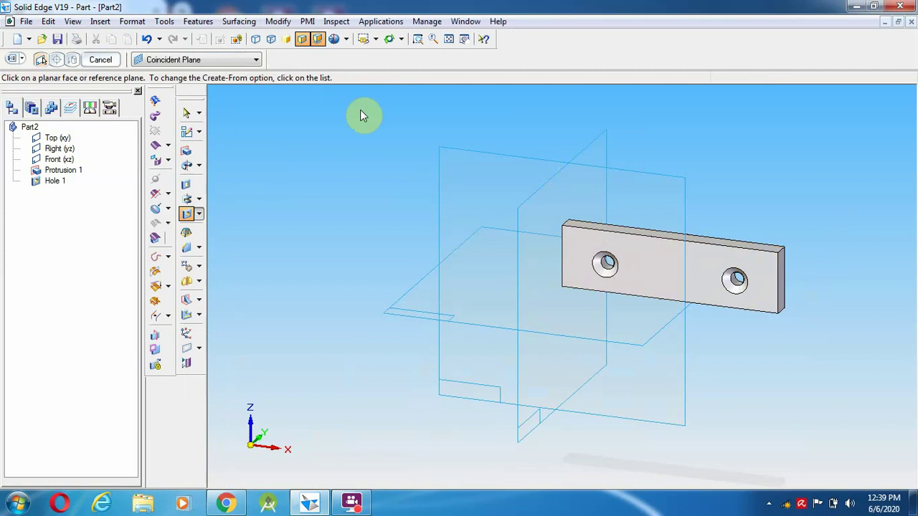
Save the part as "jaw grip" in the machine vice folder
click(27, 23)
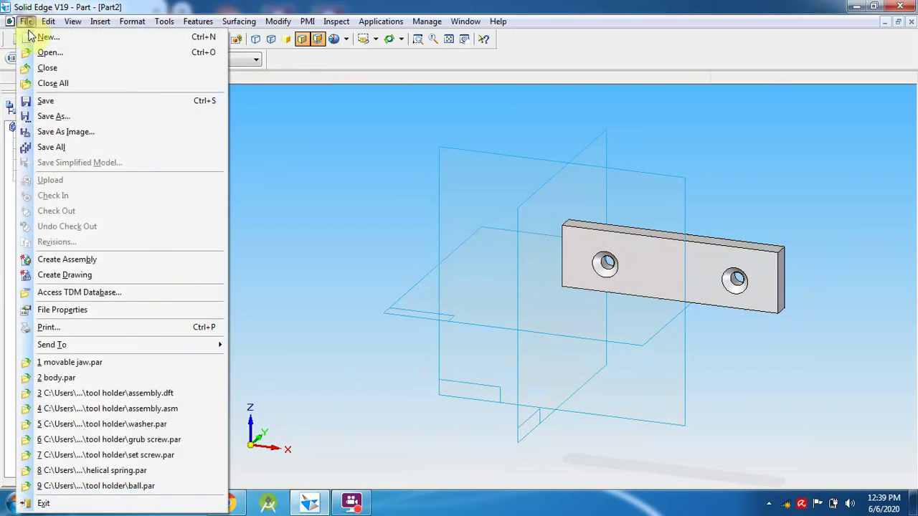
click(54, 117)
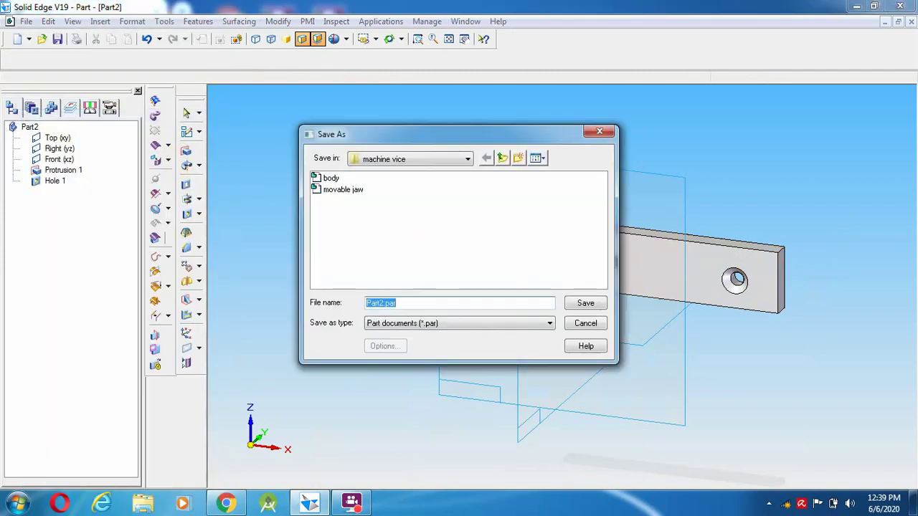
text(jaw grip)
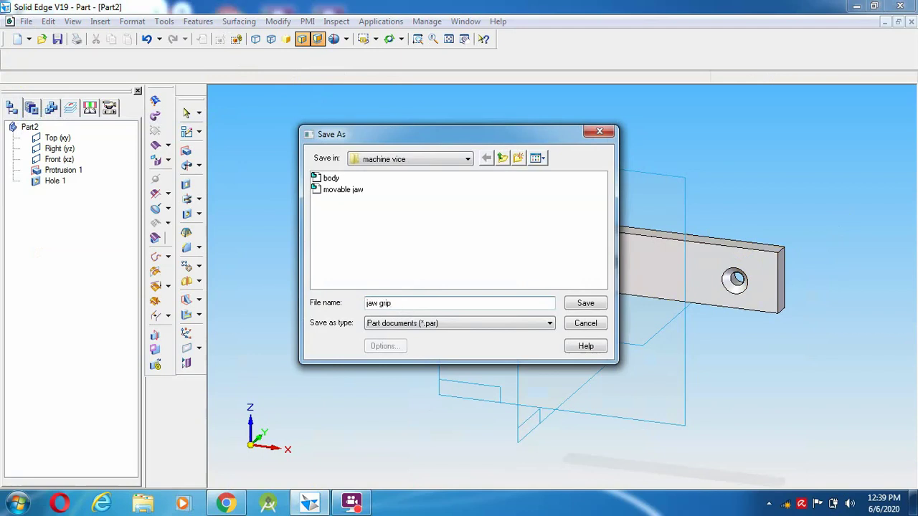
click(586, 304)
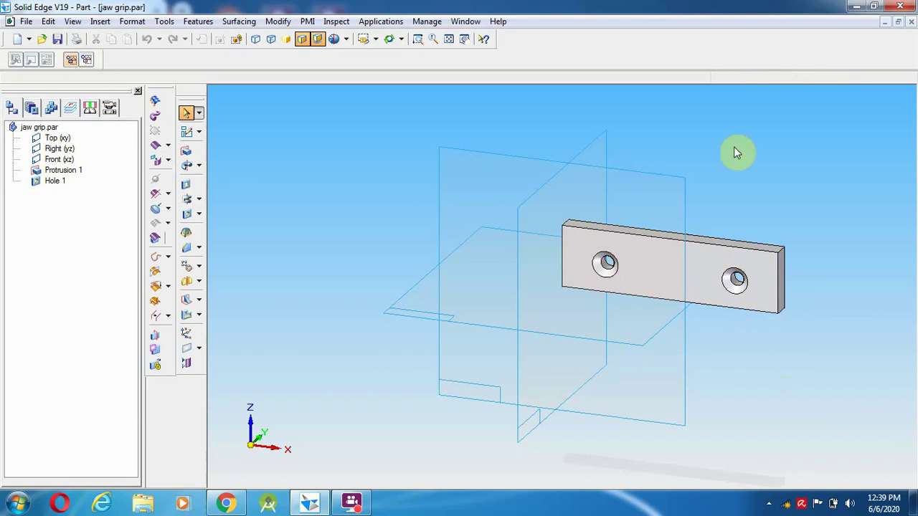
Consult the PDF drawing for the next component, close the jaw grip file and create a new solid part
click(223, 502)
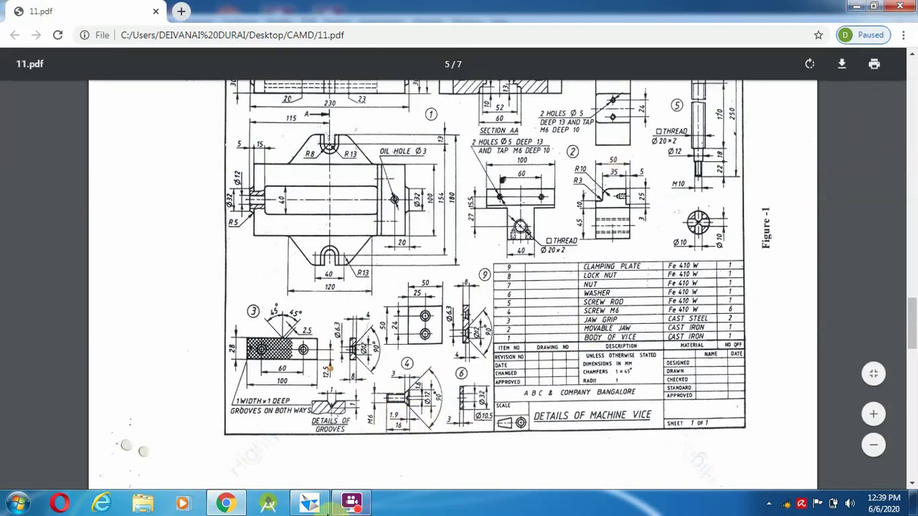
click(310, 502)
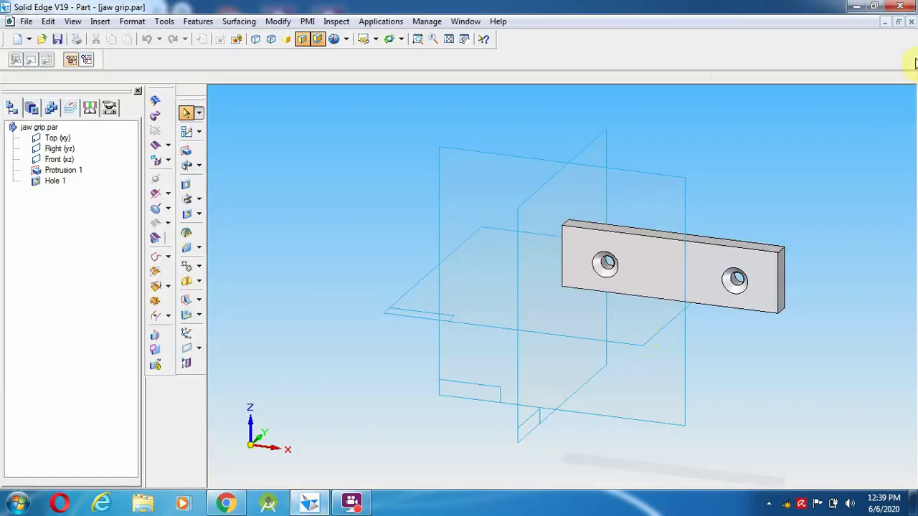
click(911, 21)
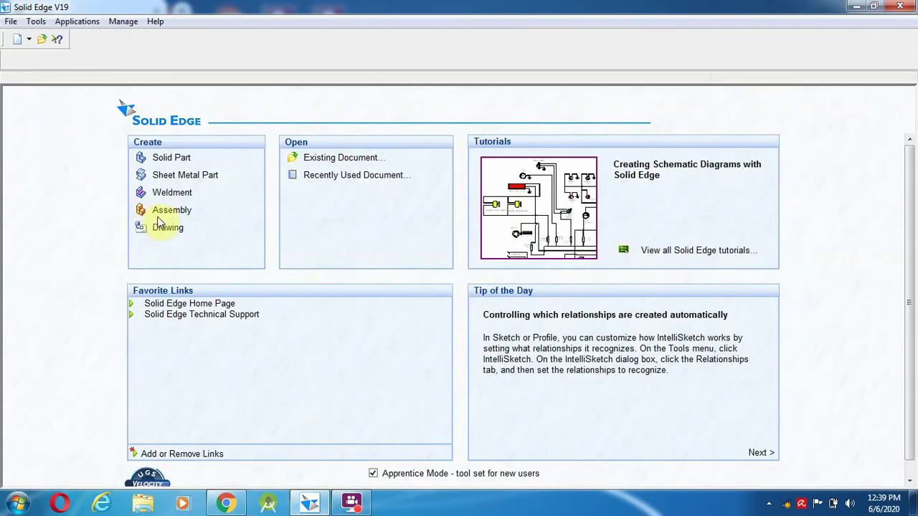
click(169, 228)
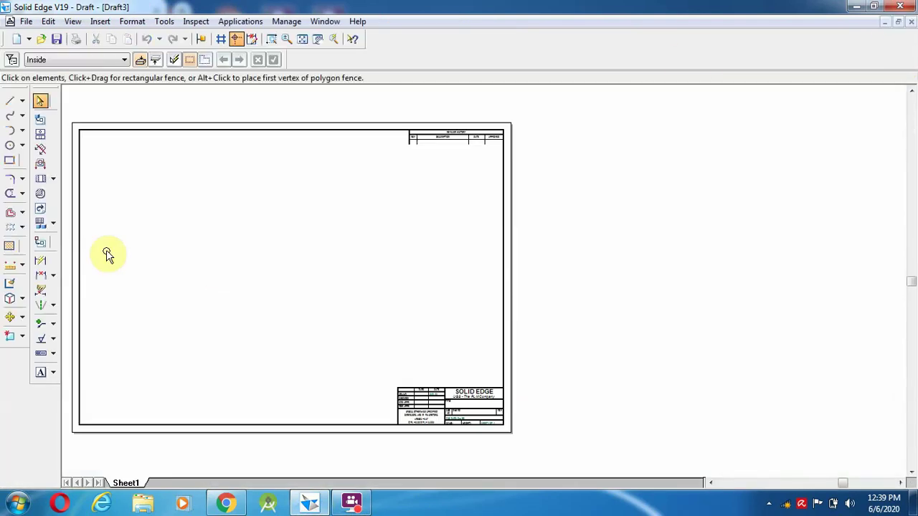
click(911, 22)
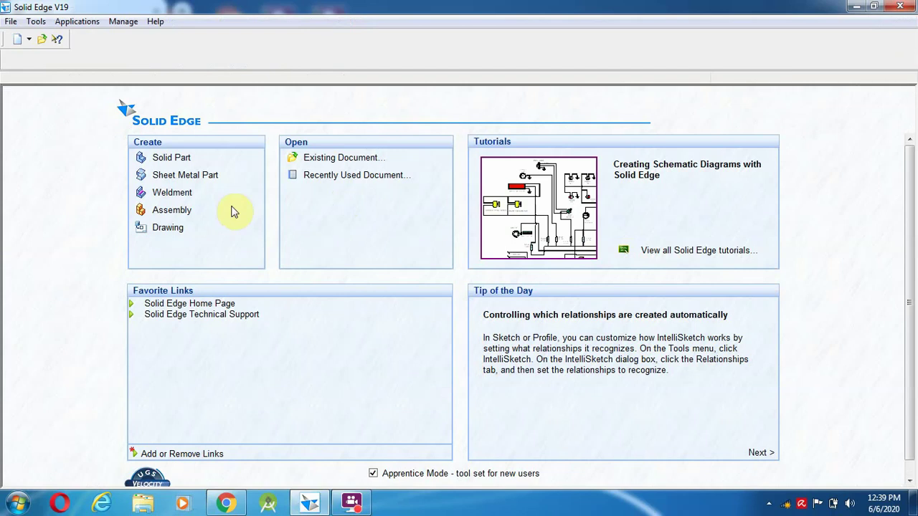
click(172, 159)
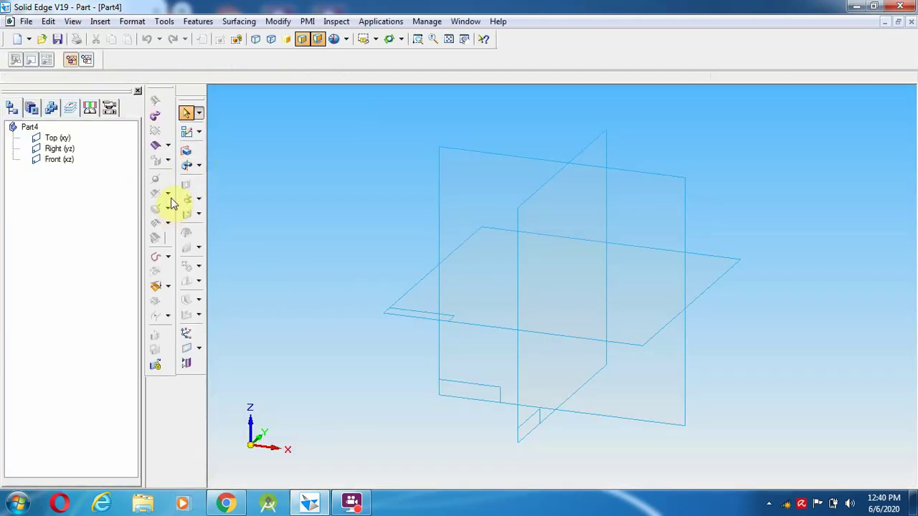
Start a Revolved Protrusion sketch on the front plane and draw a 16 mm vertical line up from the origin, per the PDF's screw length
click(191, 166)
click(682, 200)
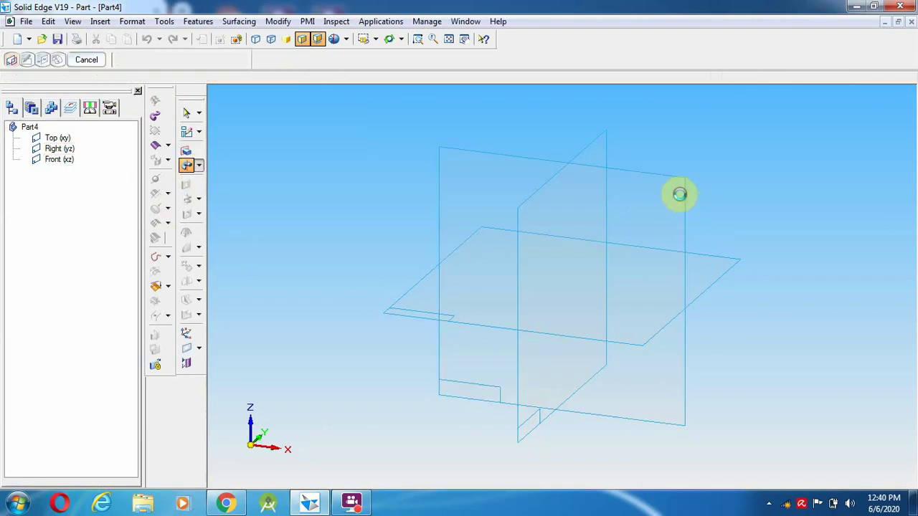
click(179, 131)
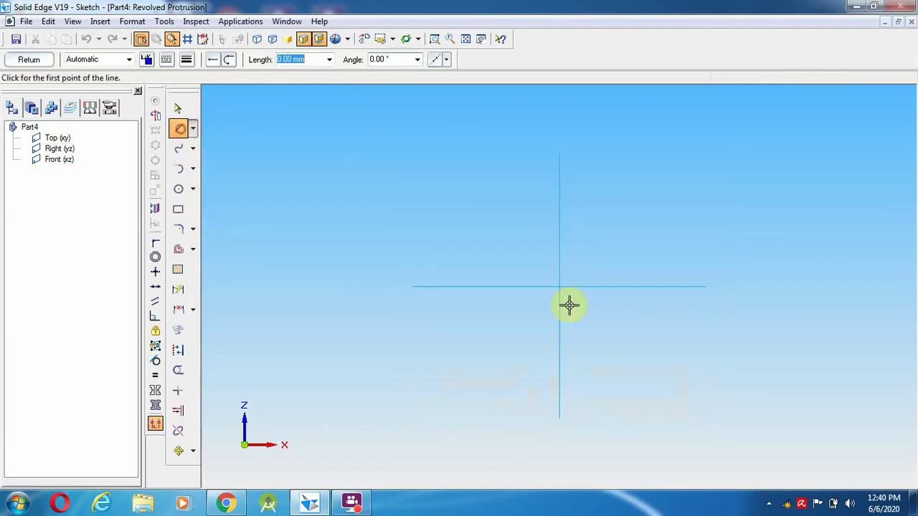
click(559, 284)
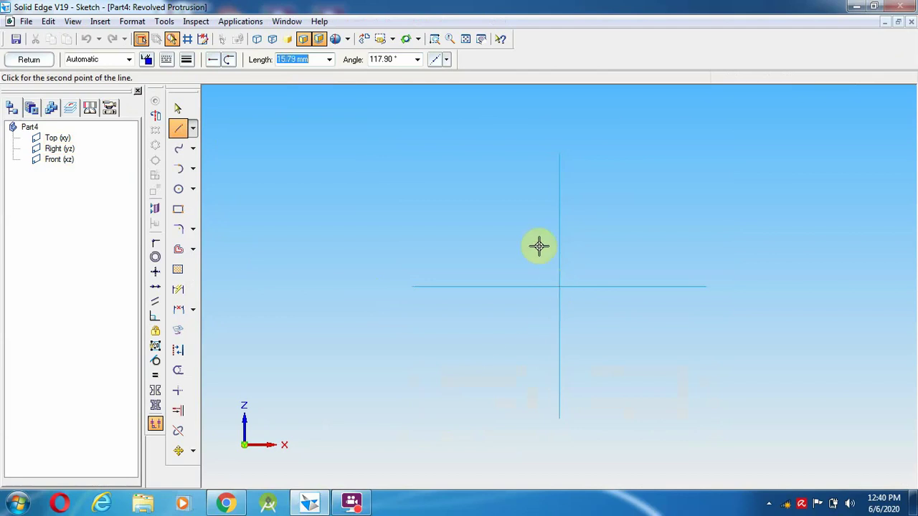
click(241, 503)
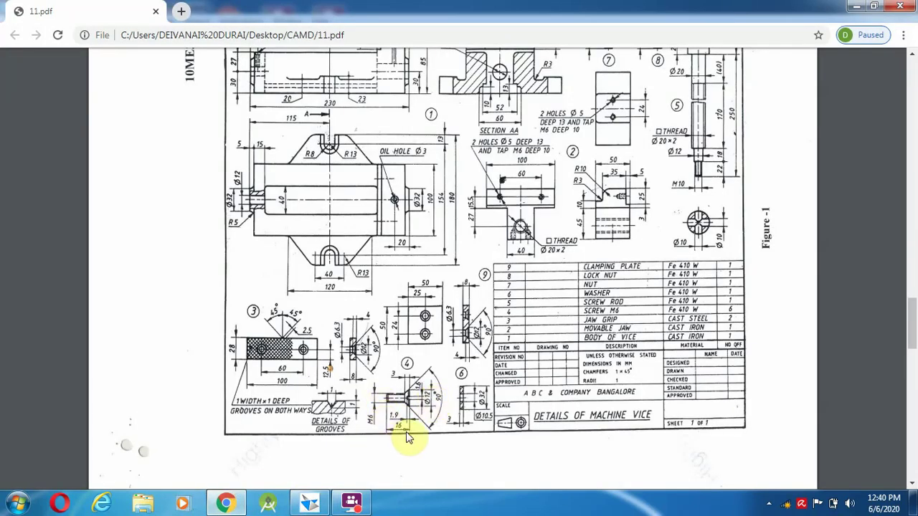
click(309, 504)
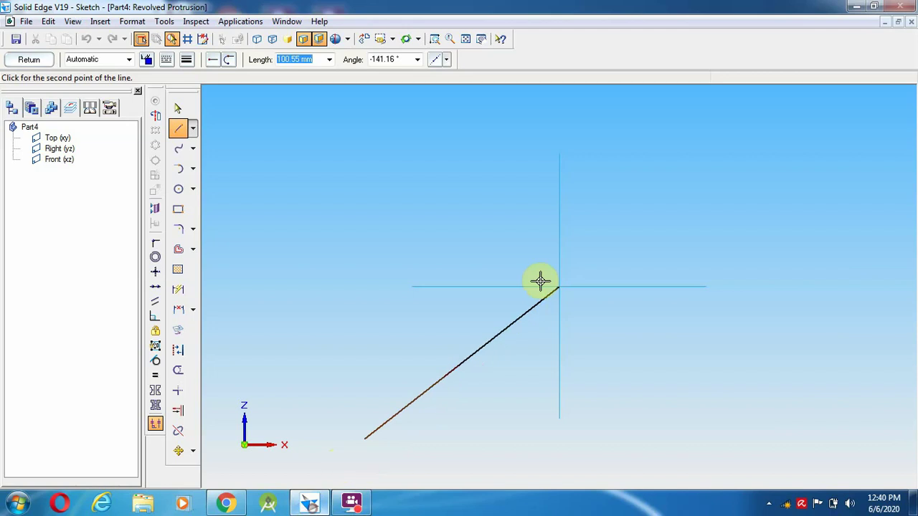
text(16)
key(Tab)
click(560, 199)
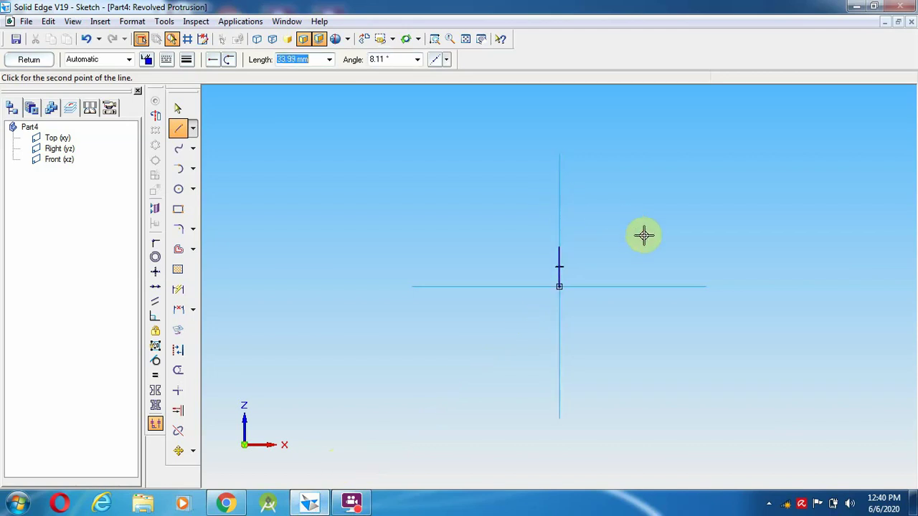
Check the screw head diameter in the PDF drawing and draw a 6 mm horizontal line from the vertical line's upper end
click(225, 502)
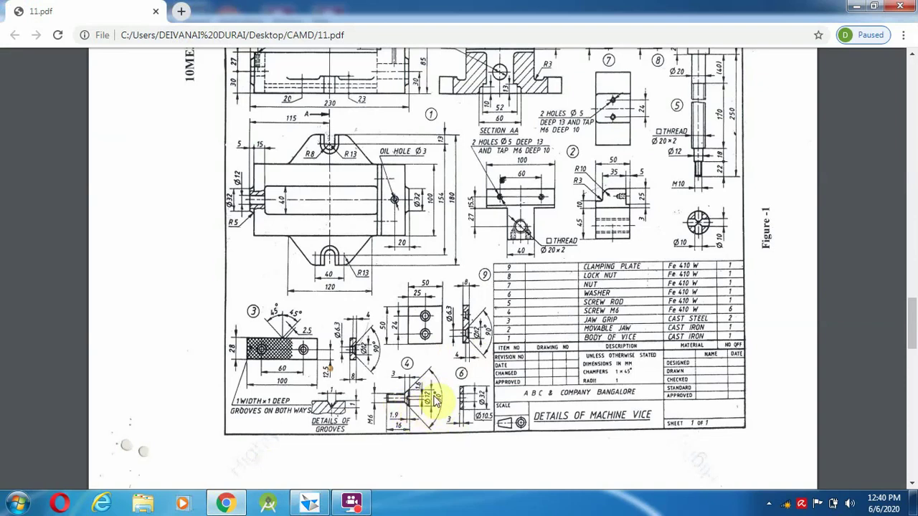
click(312, 509)
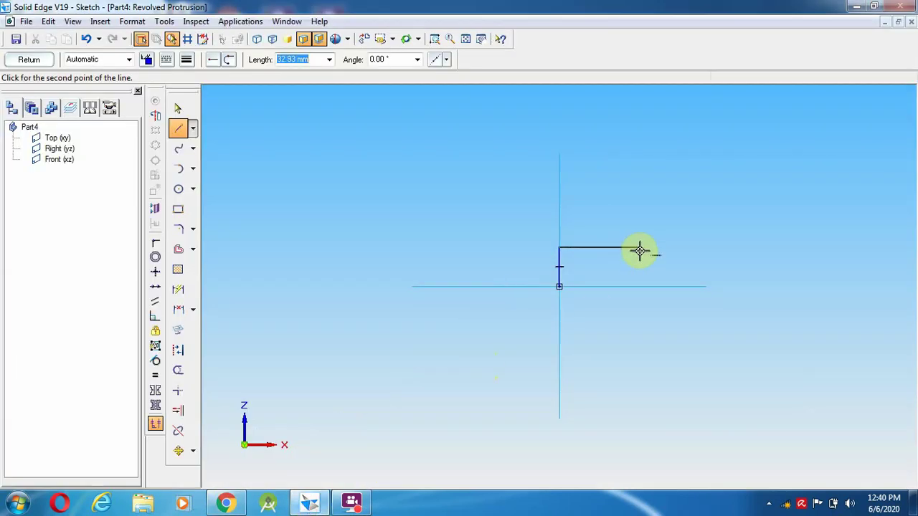
text(6)
key(Return)
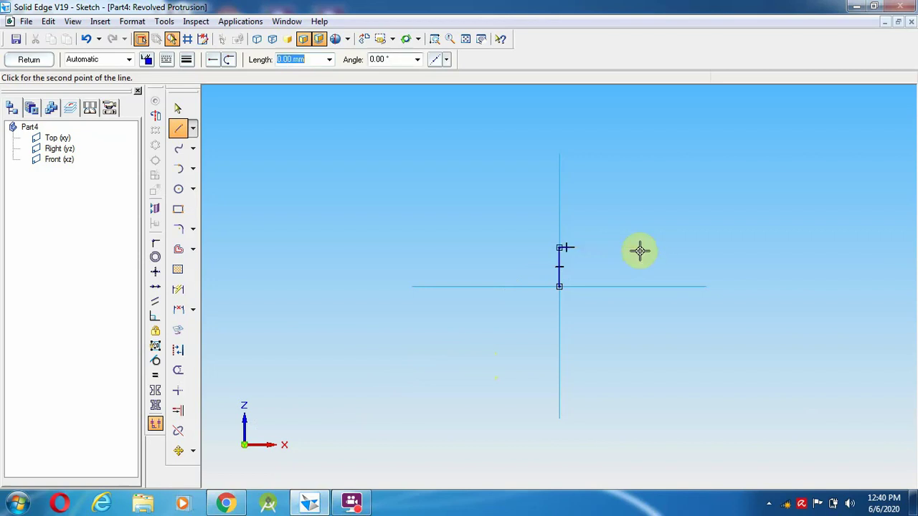
click(435, 39)
mouse_move(520, 227)
mouse_down()
mouse_move(599, 352)
mouse_move(600, 342)
mouse_up()
right_click(625, 334)
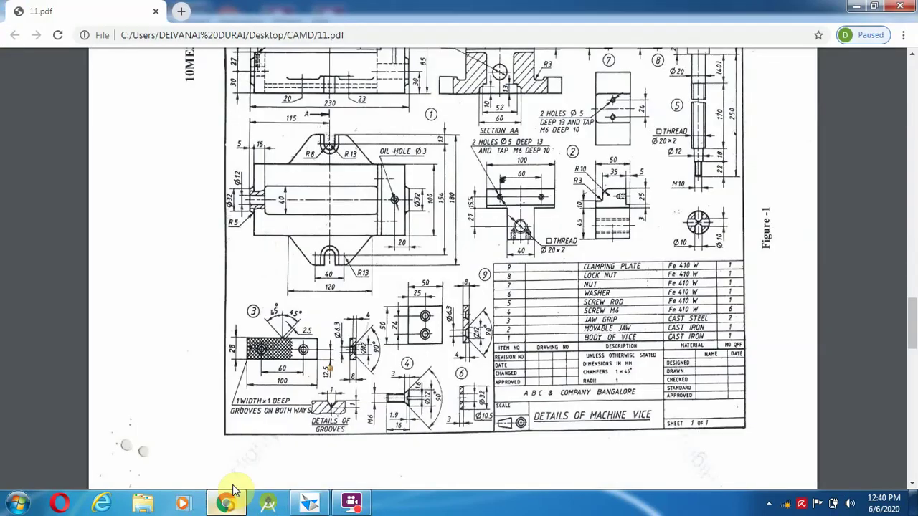
Consult the PDF drawing for the M6 shank and draw a 3 mm horizontal line along the base axis from the origin
click(226, 503)
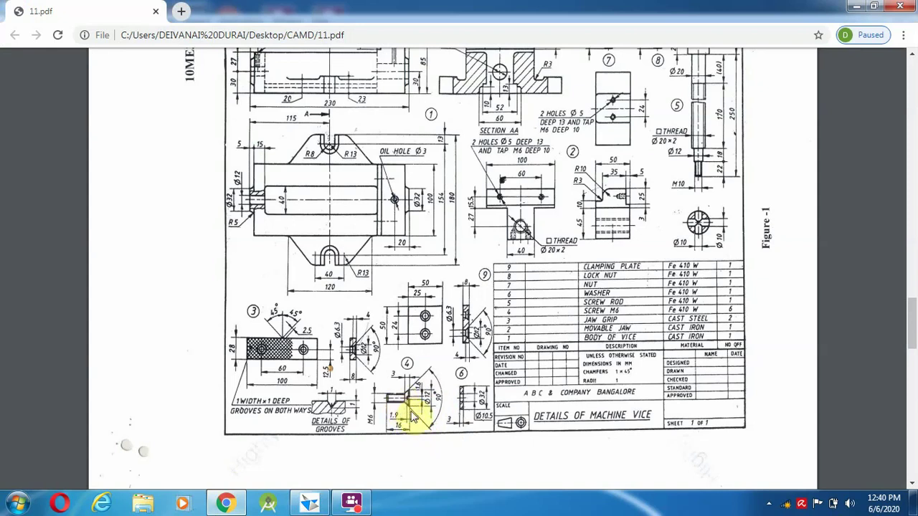
click(309, 504)
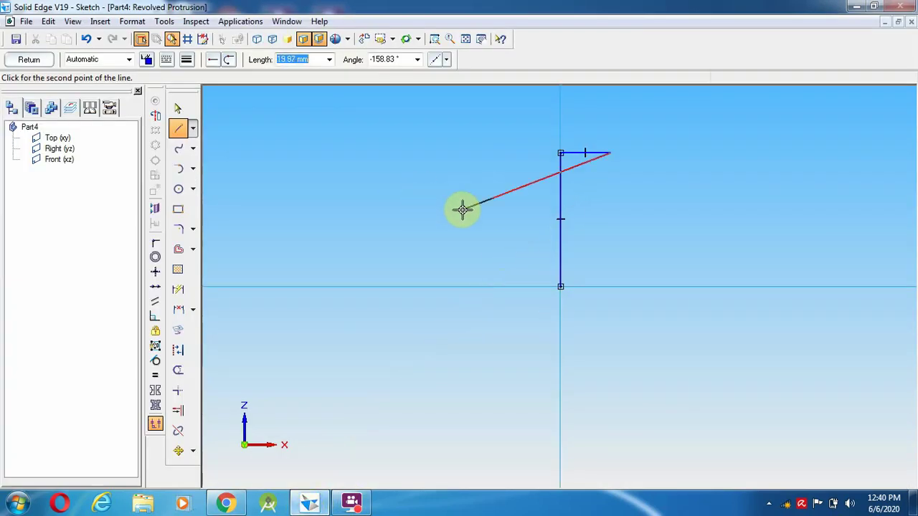
right_click(463, 207)
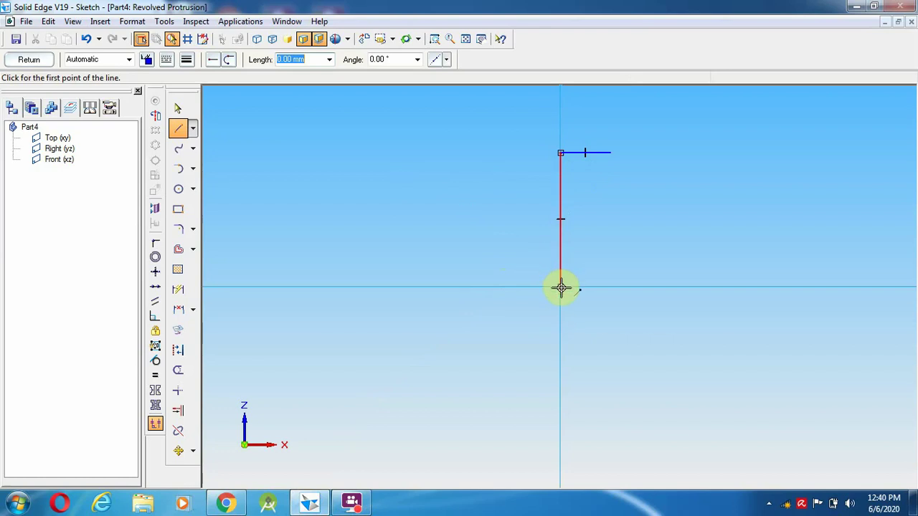
click(560, 288)
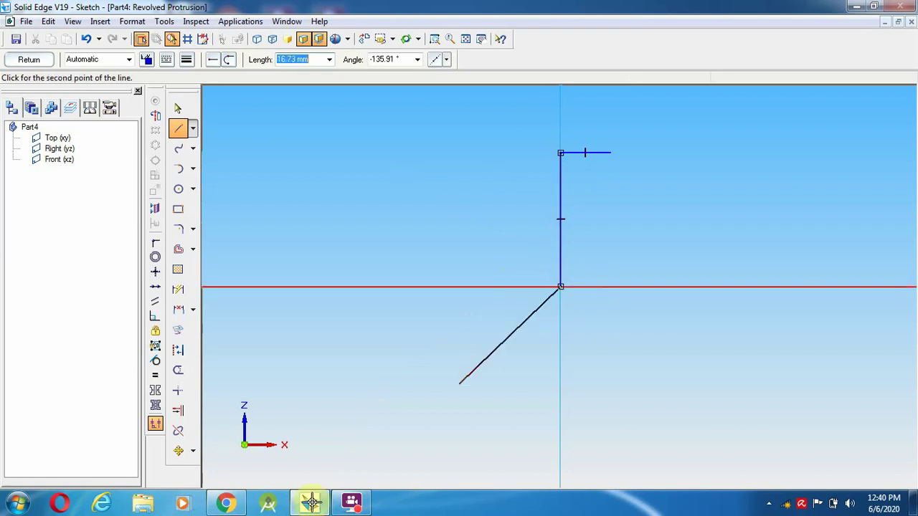
click(237, 504)
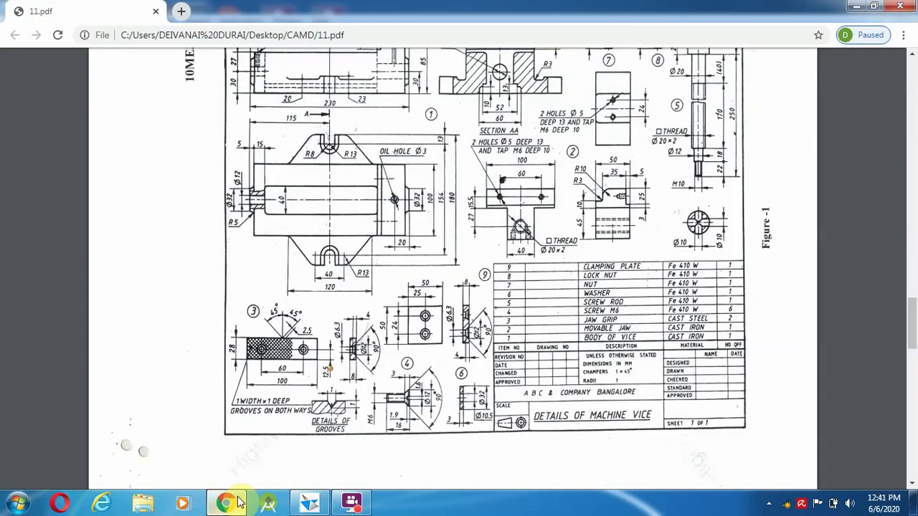
click(236, 504)
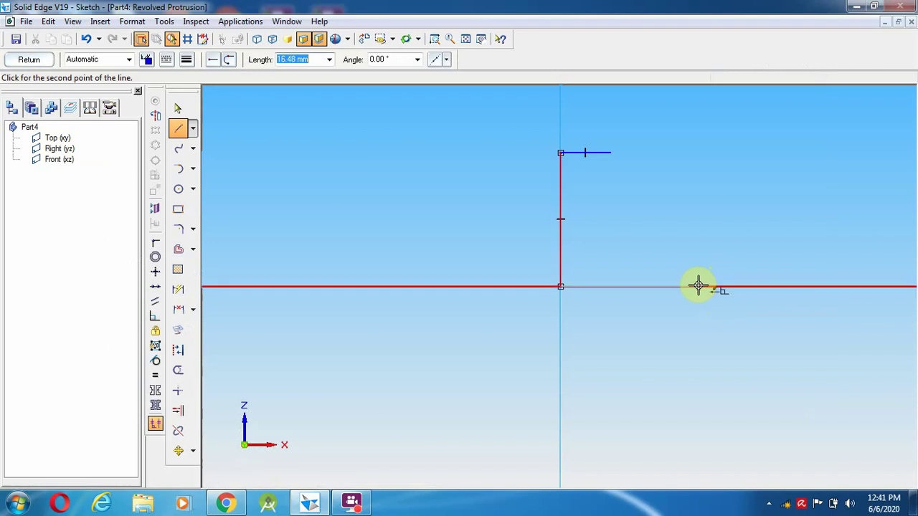
text(3)
click(710, 288)
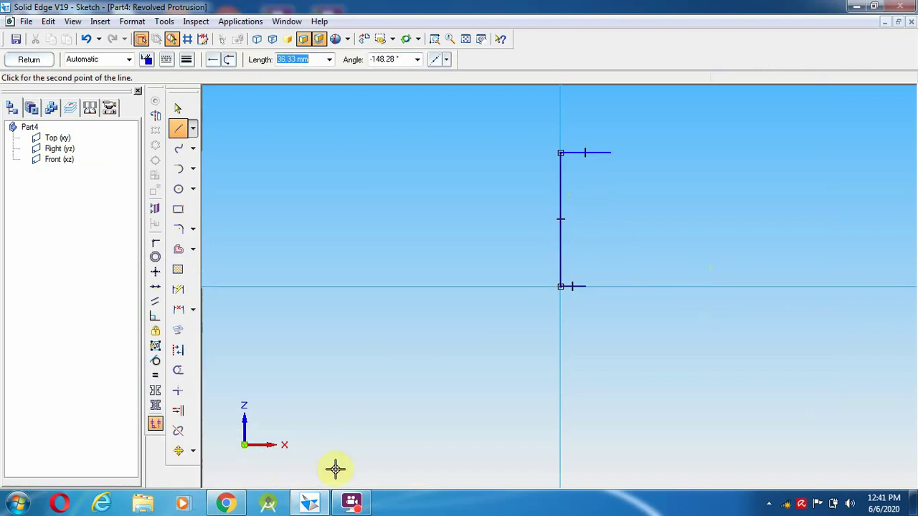
Check the PDF drawing, draw a 13 mm vertical shank line from the 3 mm line's end, and close the profile to the 6 mm line
click(225, 503)
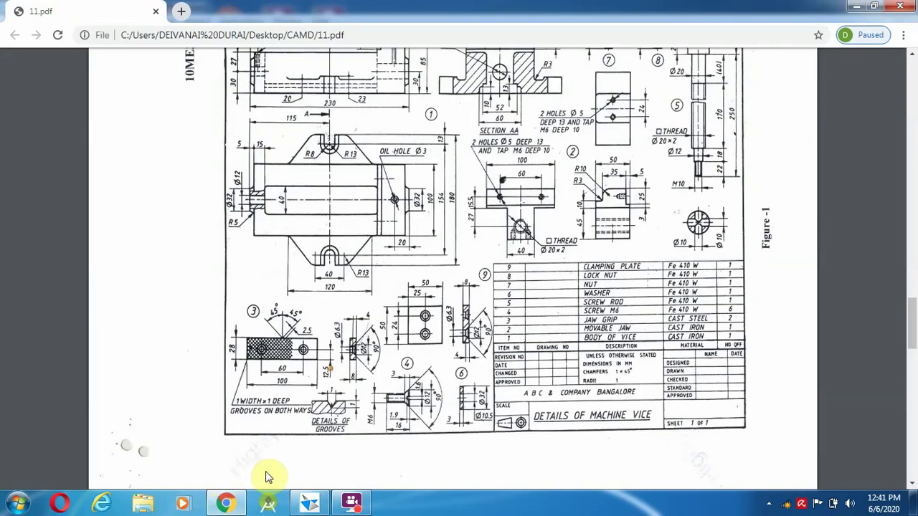
click(309, 502)
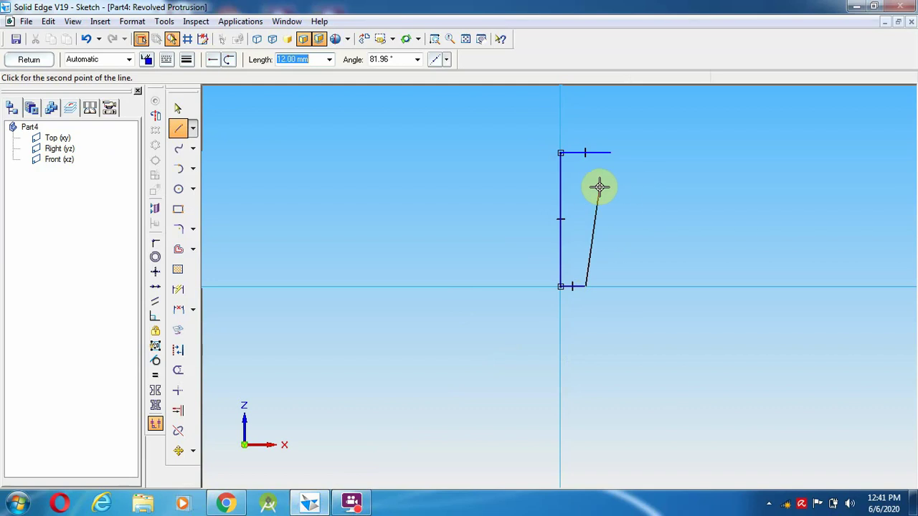
text(13)
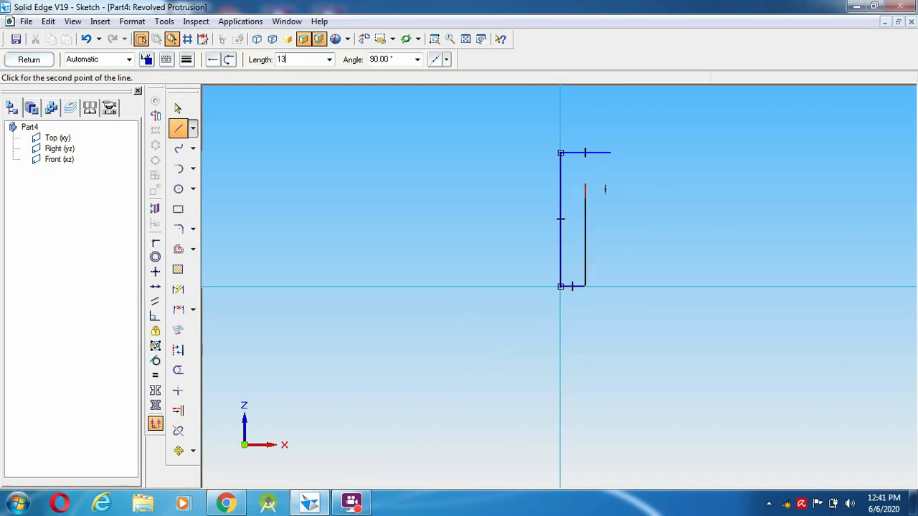
click(588, 182)
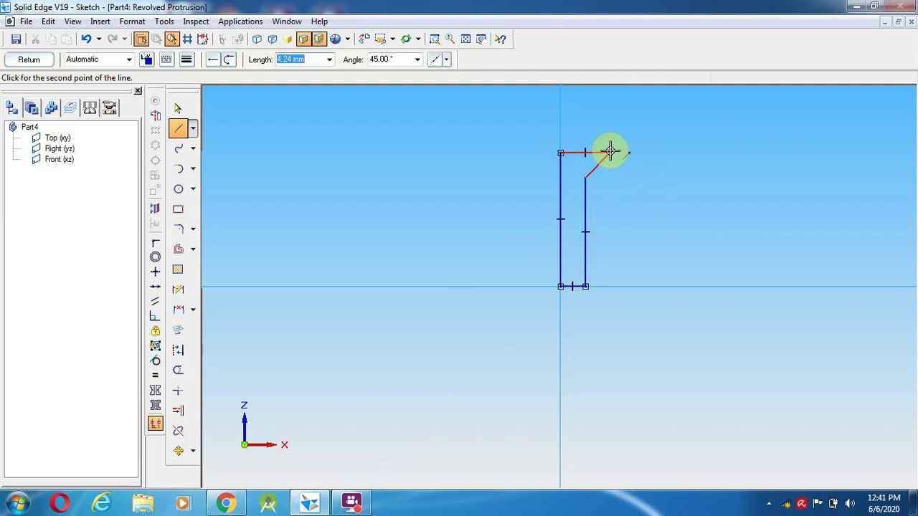
click(610, 152)
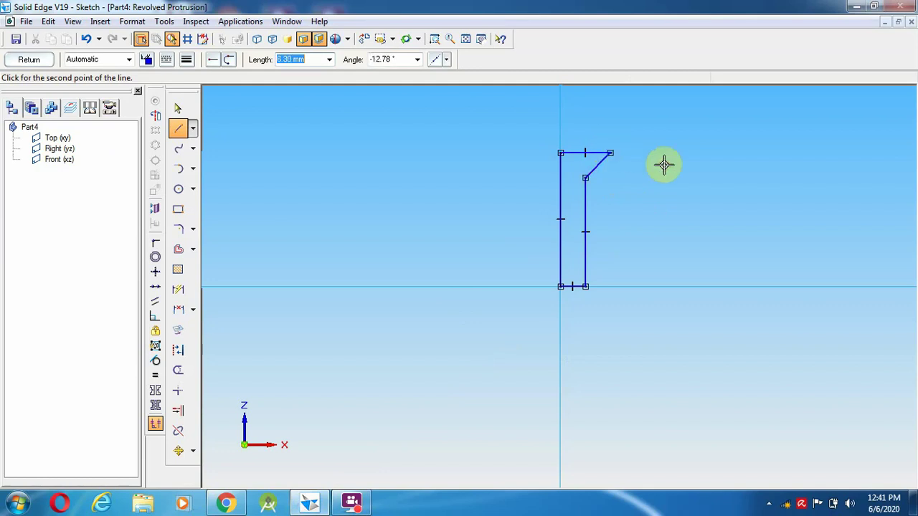
right_click(671, 168)
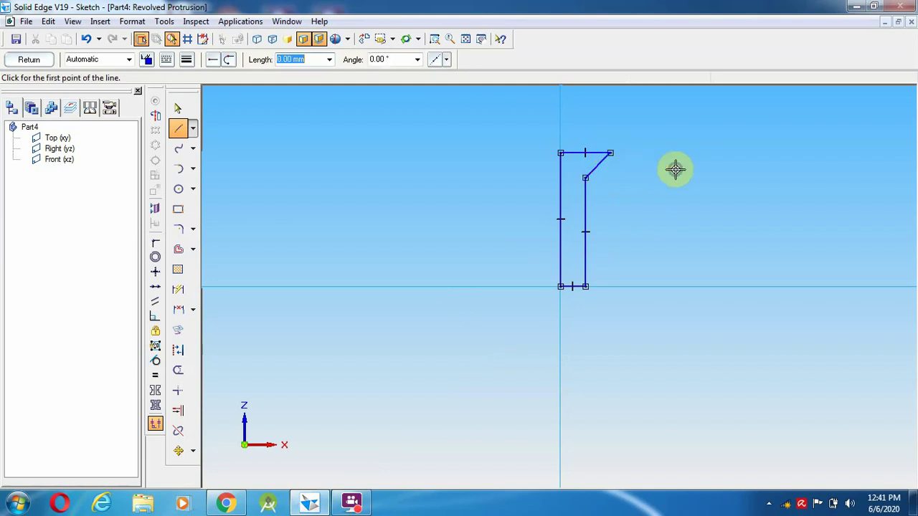
Inspect the angle of the slanted line under the screw head
click(178, 108)
click(598, 170)
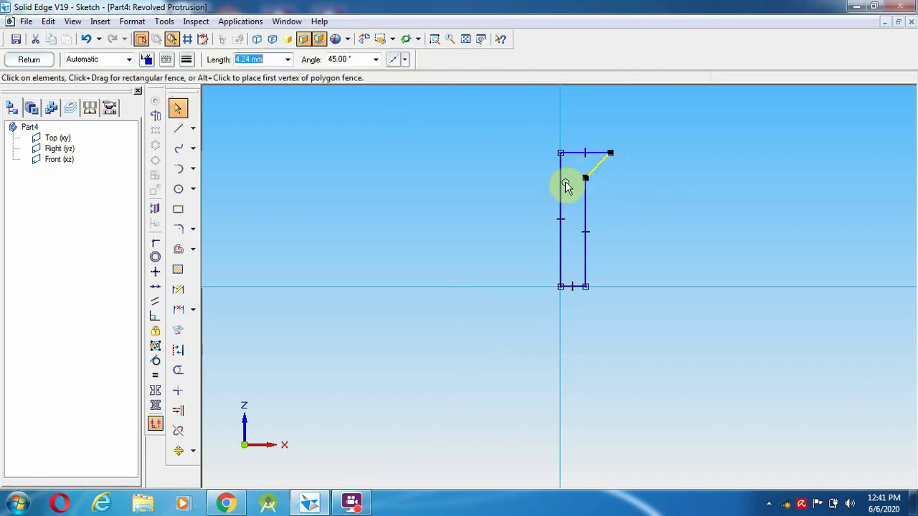
click(341, 58)
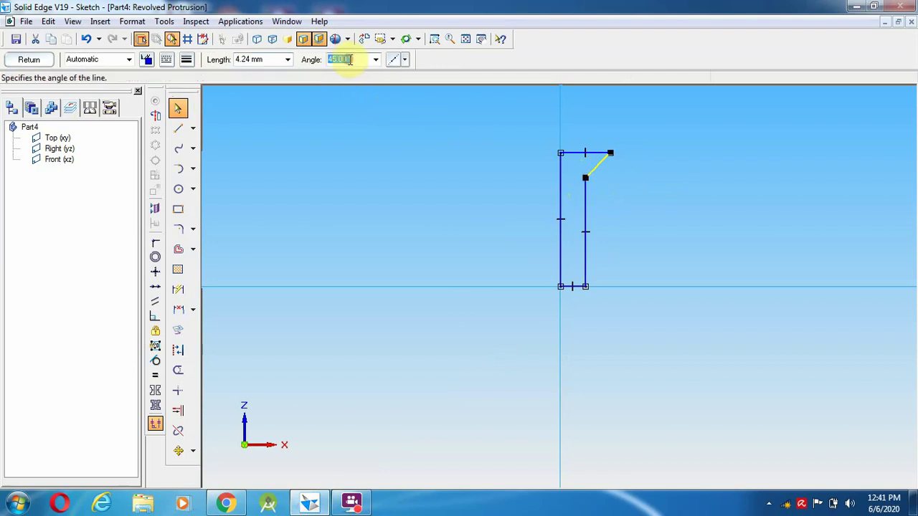
click(451, 220)
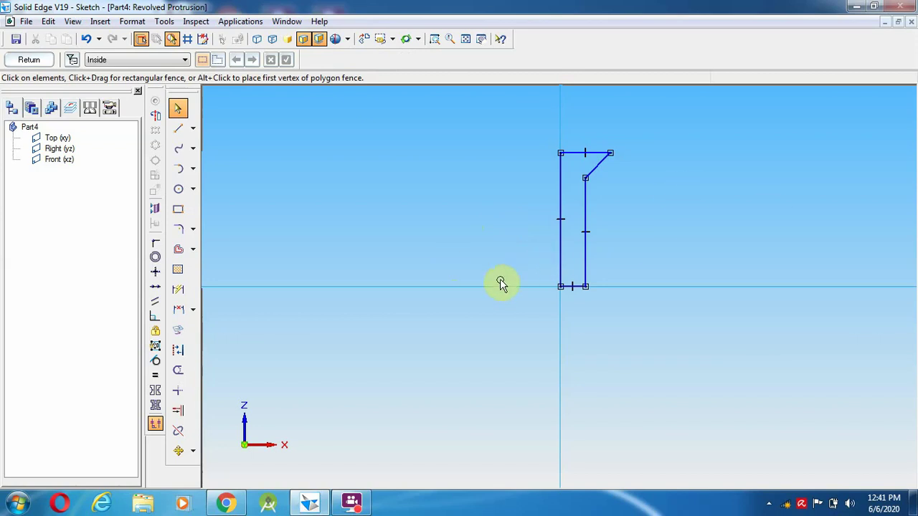
Set the 16 mm vertical line as the axis of revolution, finish the sketch and revolve the profile 360°
click(154, 116)
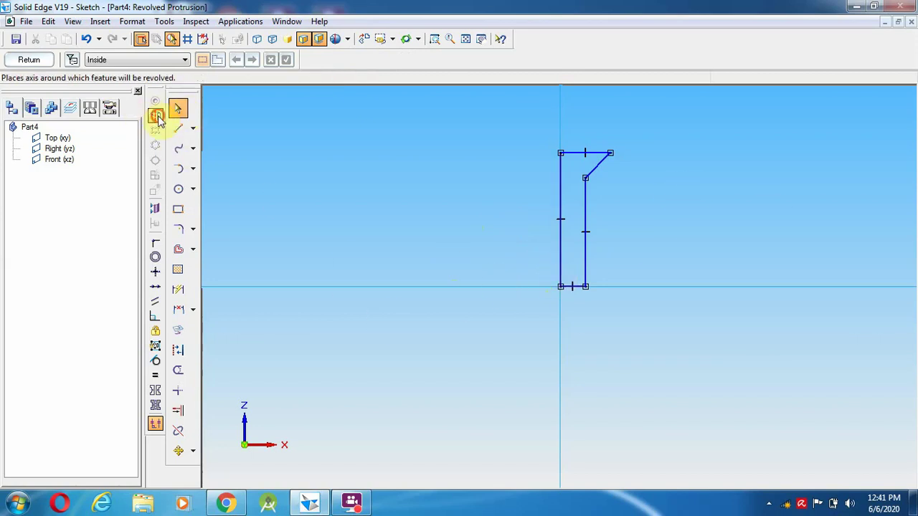
click(561, 247)
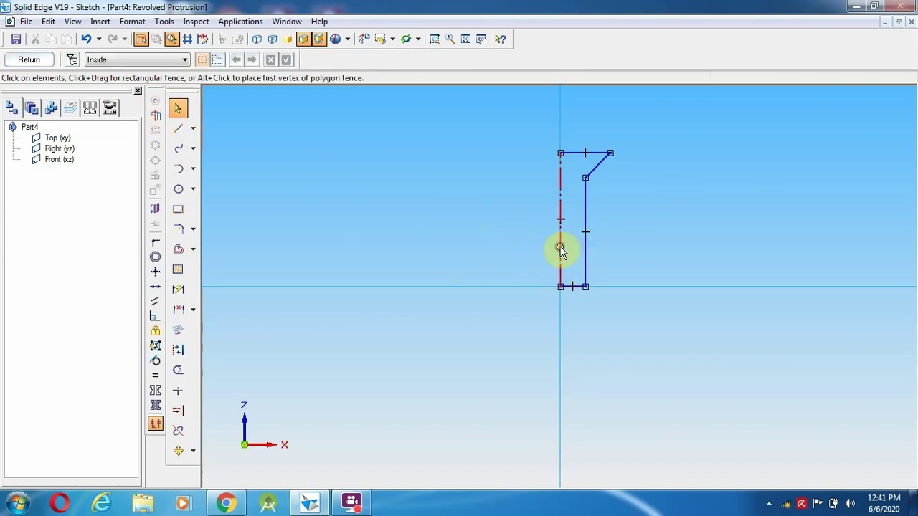
click(27, 60)
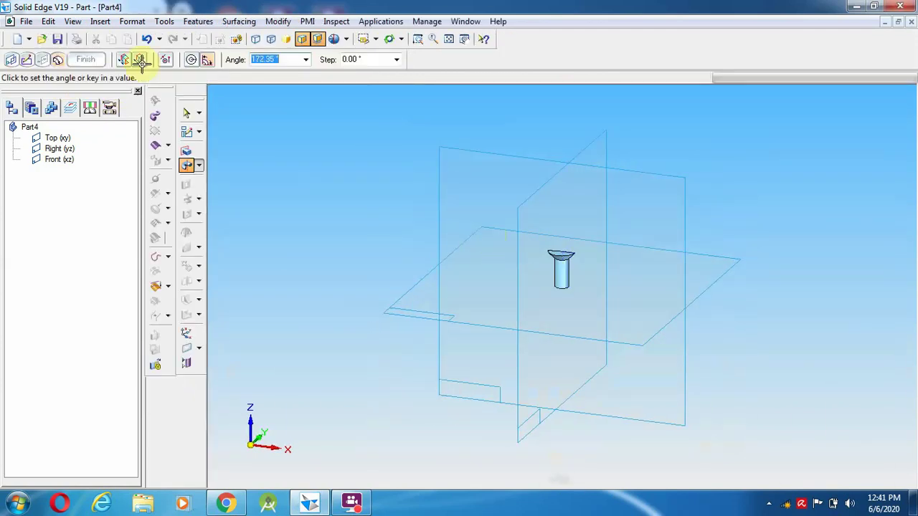
click(141, 62)
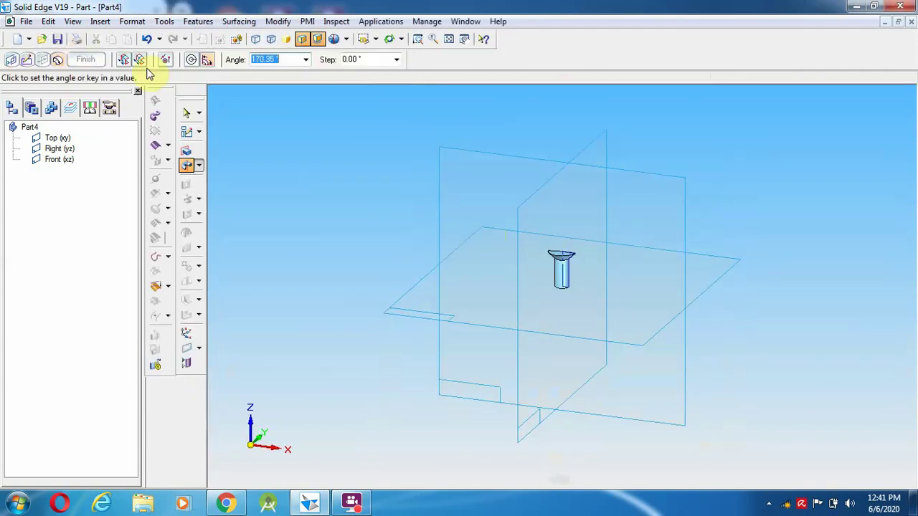
click(191, 61)
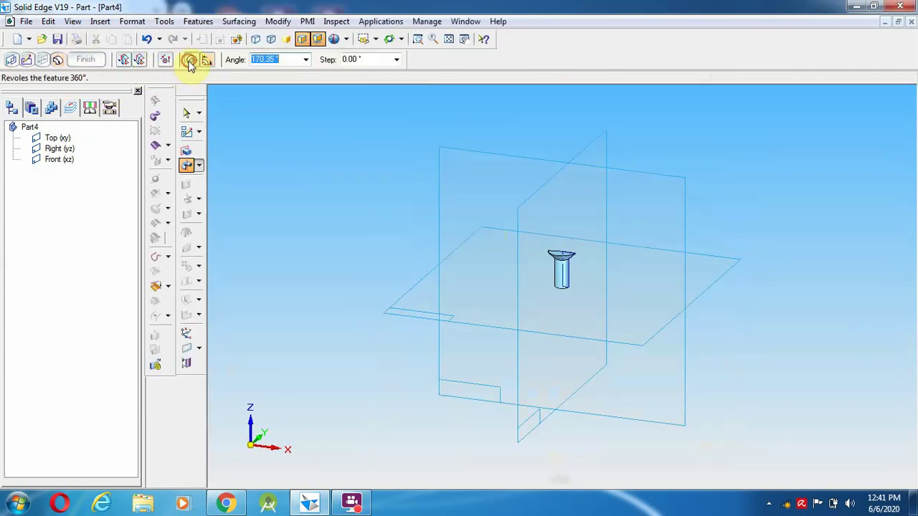
click(335, 185)
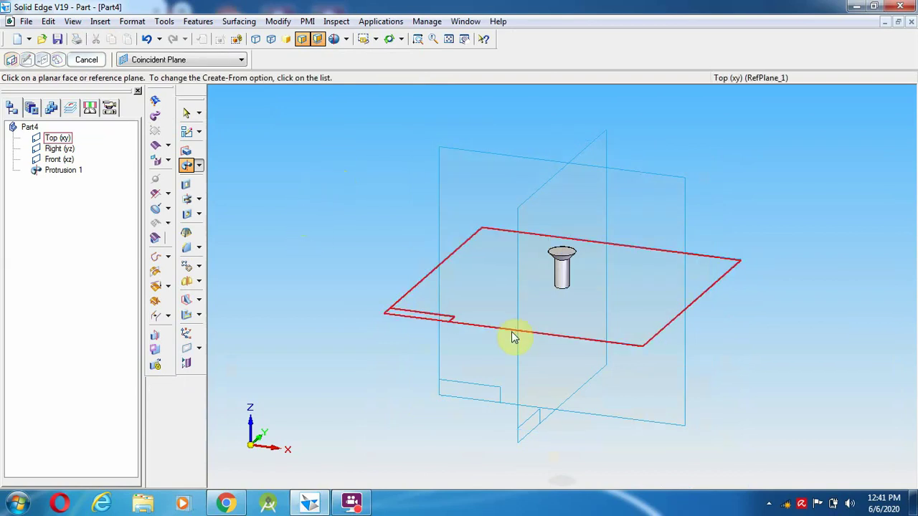
Consult the PDF drawing for the screw head's slot dimensions and start a Cutout sketch on the head's flat circular face
click(309, 505)
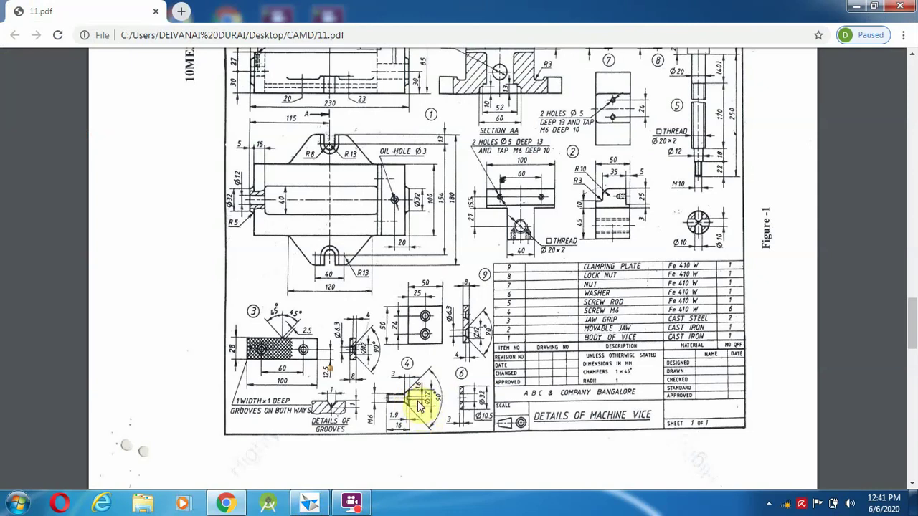
ctrl+scroll(433, 407, up, 2)
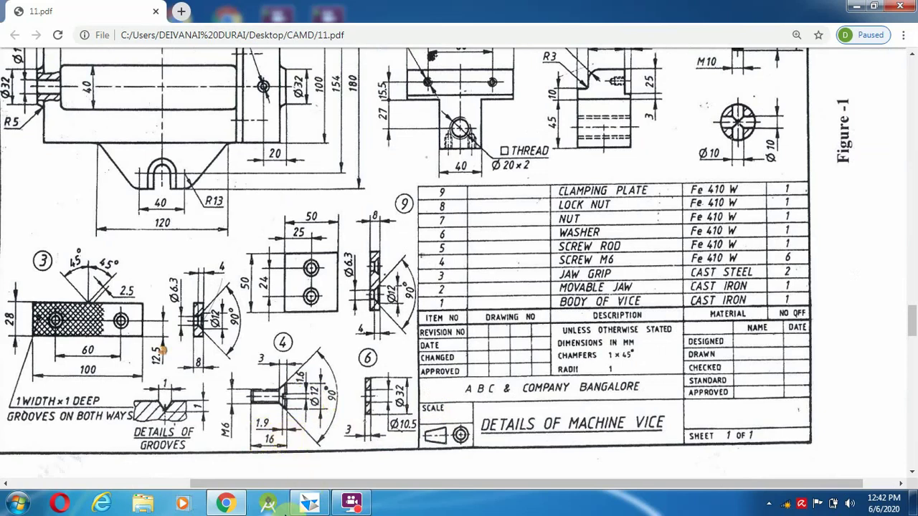
click(309, 504)
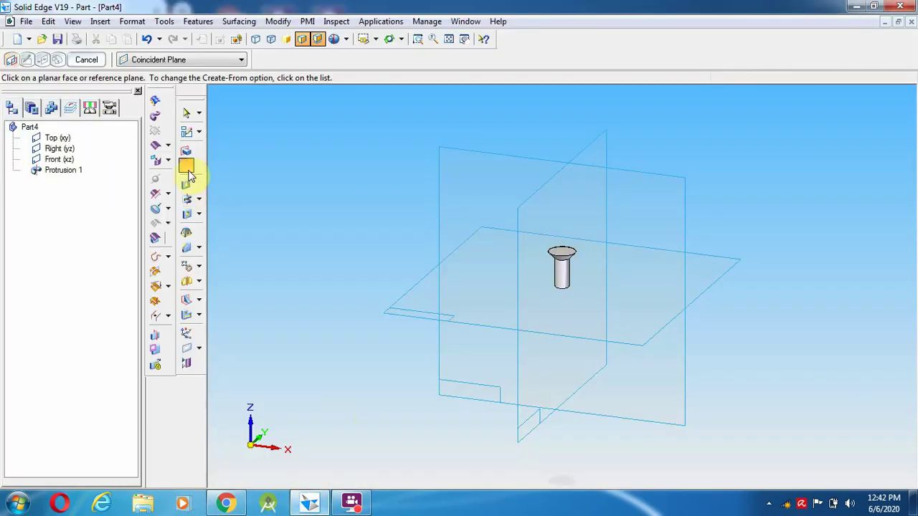
click(187, 184)
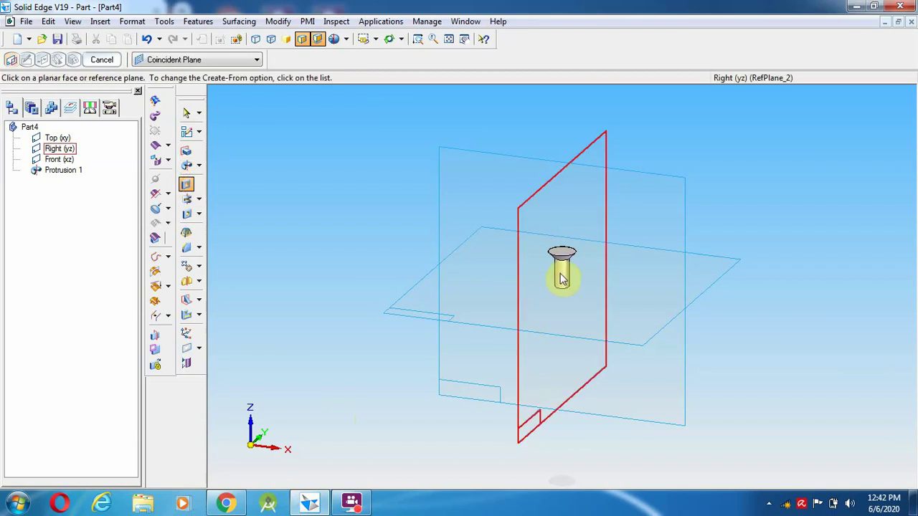
click(562, 254)
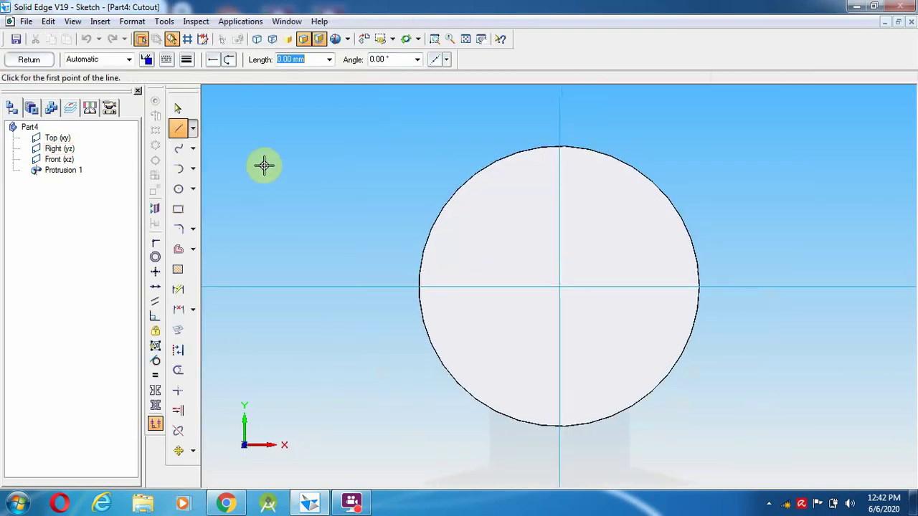
Draw a 0.8 mm horizontal line from the vertical axis, just above the screw head's circle
click(560, 120)
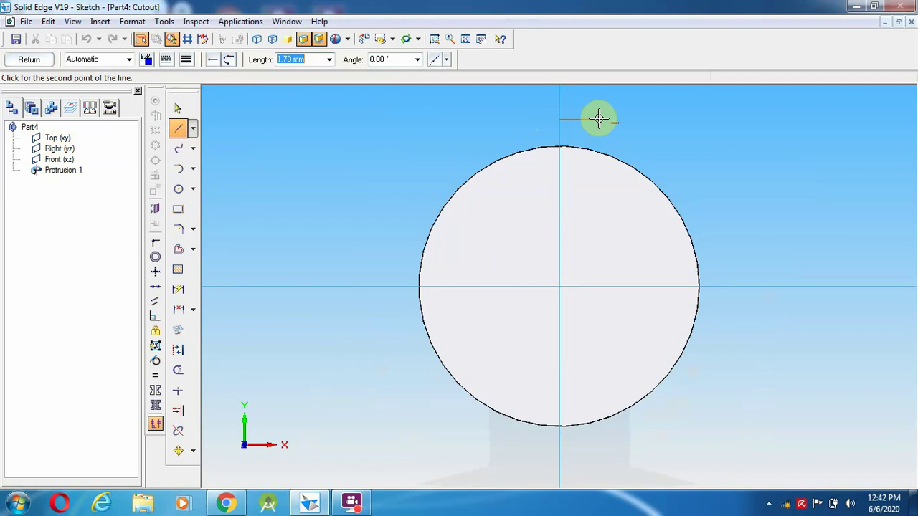
key(BackSpace)
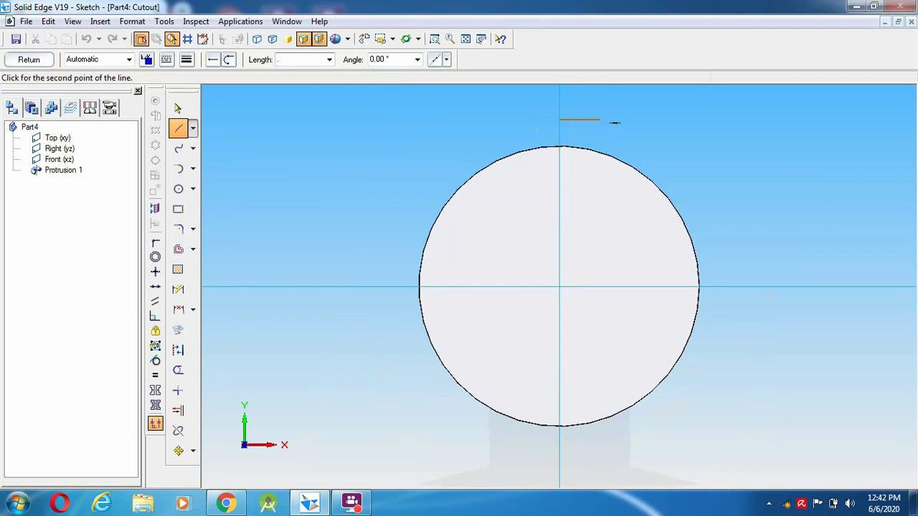
key(Tab)
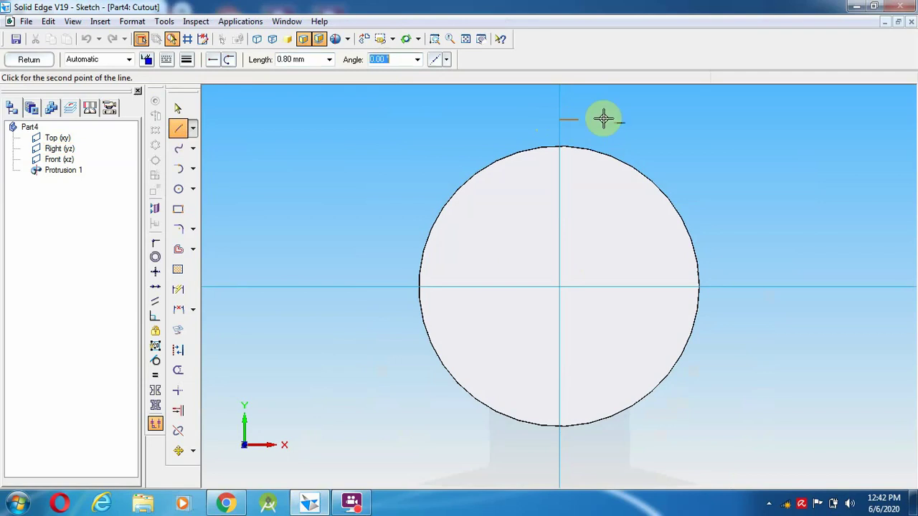
click(603, 118)
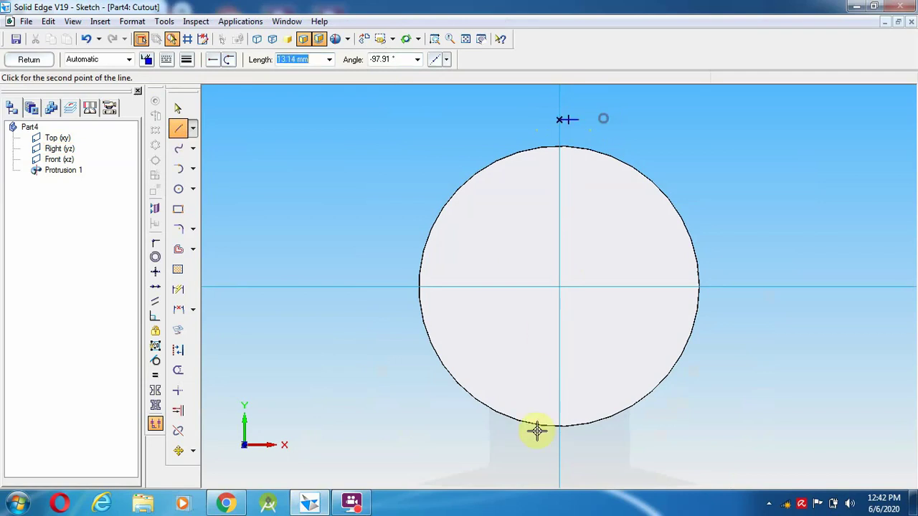
Draw the slot's right vertical line past the circle's lower edge, a 1.6 mm horizontal bottom line, and a left vertical line above the circle
click(577, 468)
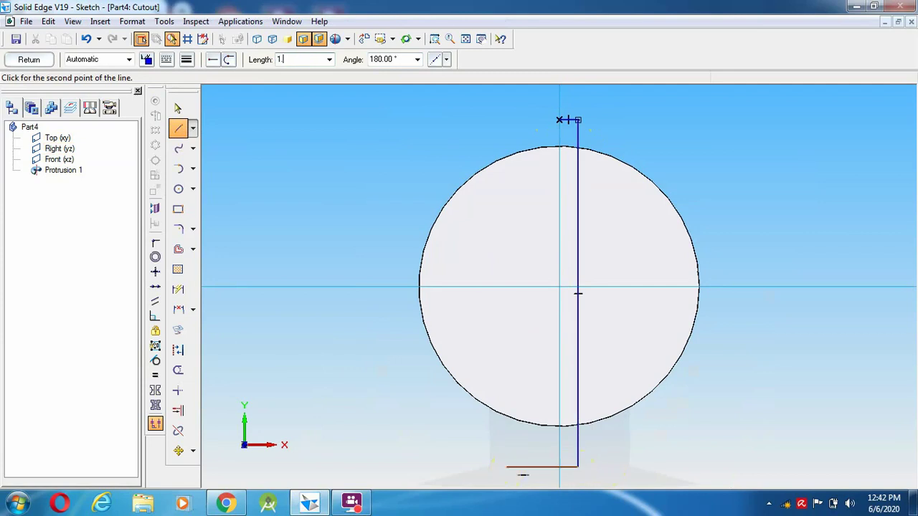
text(1.6)
key(Return)
click(509, 467)
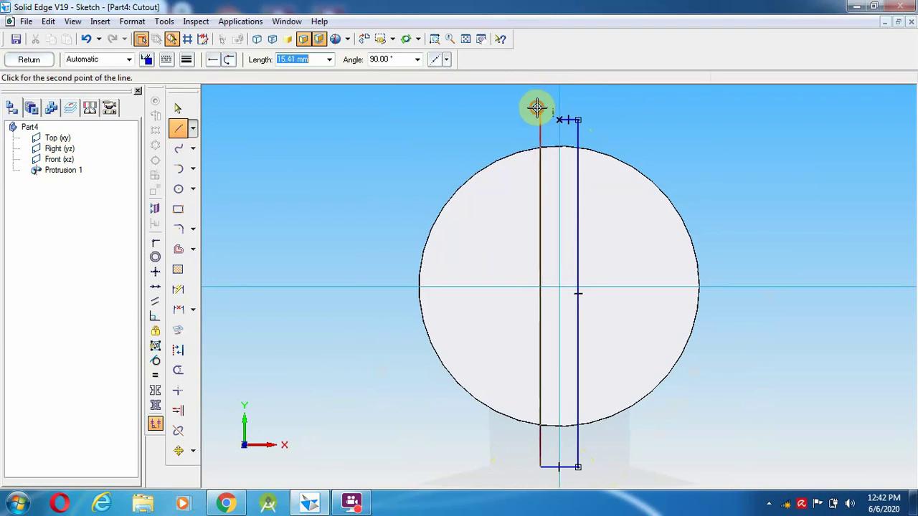
double_click(537, 107)
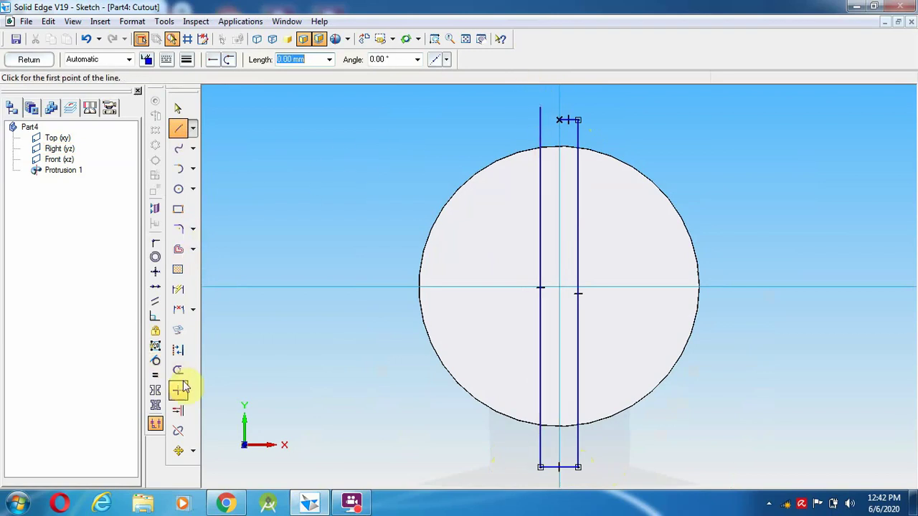
Extend the slot profile's short top line to the left vertical line and trim that line's overshoot to close the rectangle
click(179, 409)
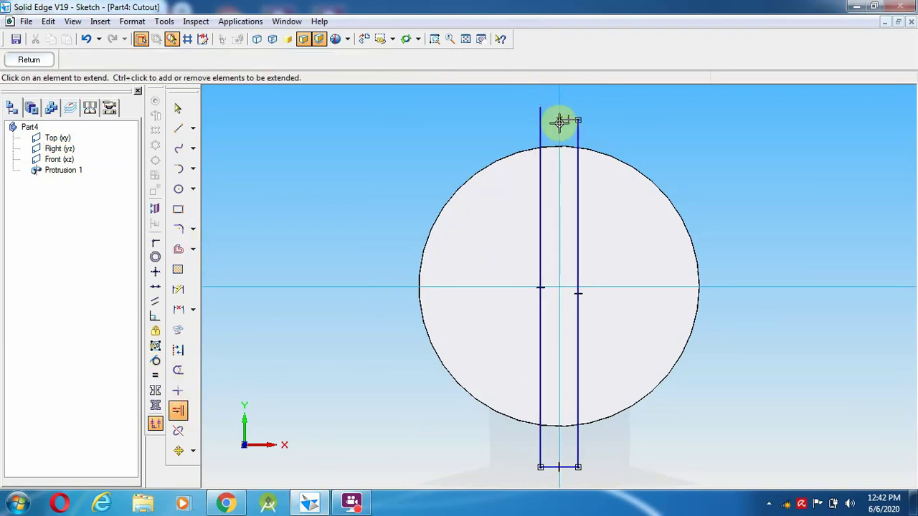
click(560, 122)
click(179, 372)
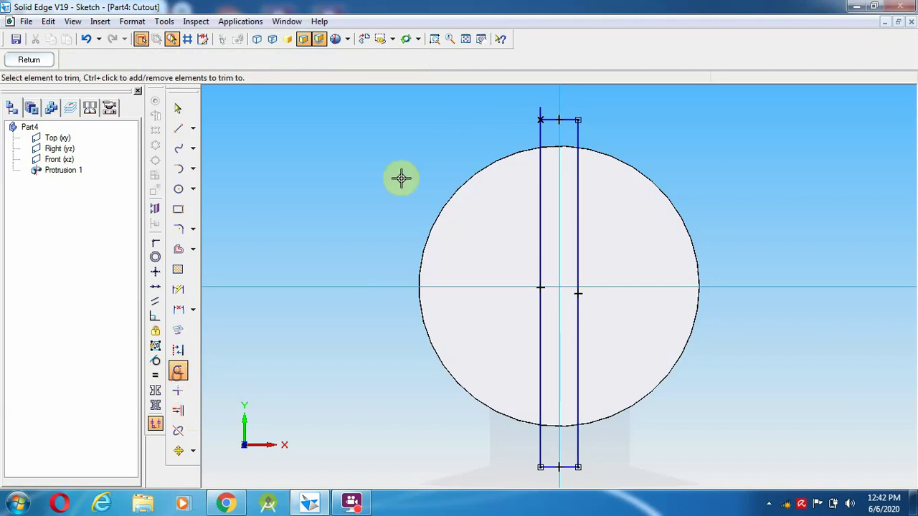
click(538, 112)
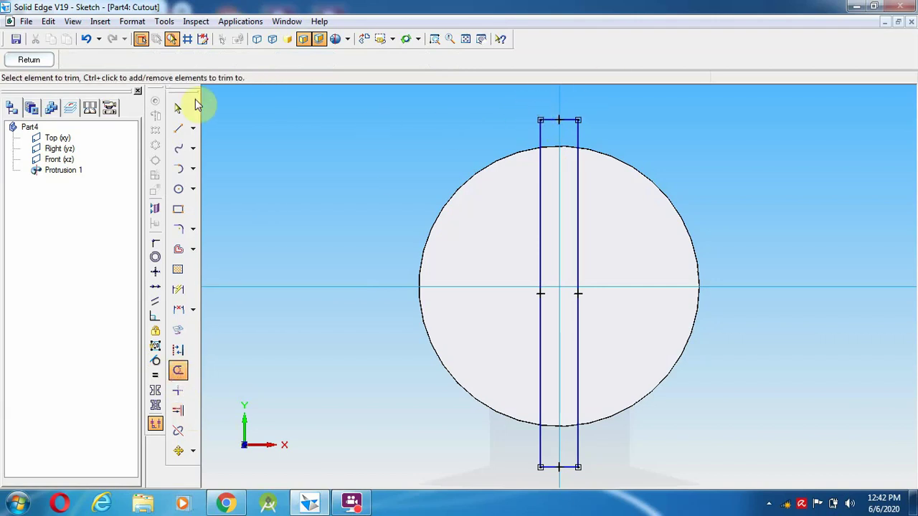
Finish the sketch, check the slot depth in the PDF drawing, and cut the slot 1.9 mm deep into the screw head
click(41, 62)
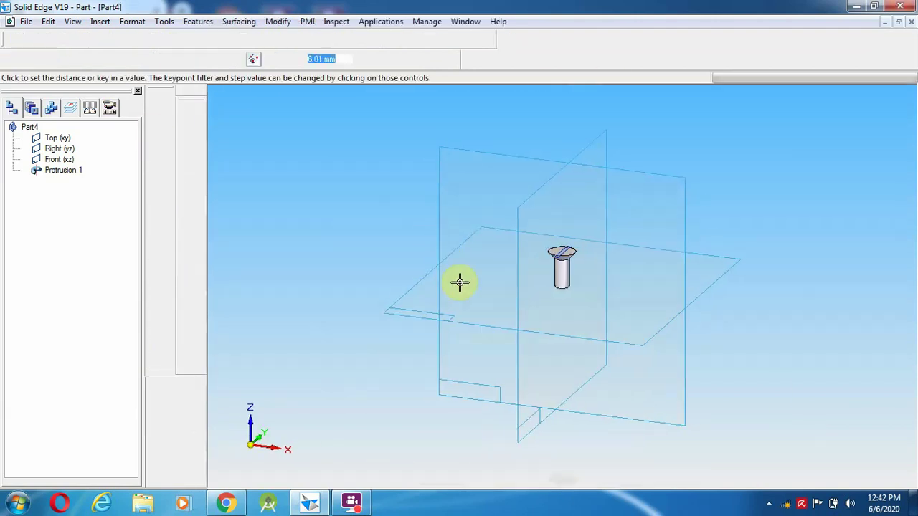
click(225, 504)
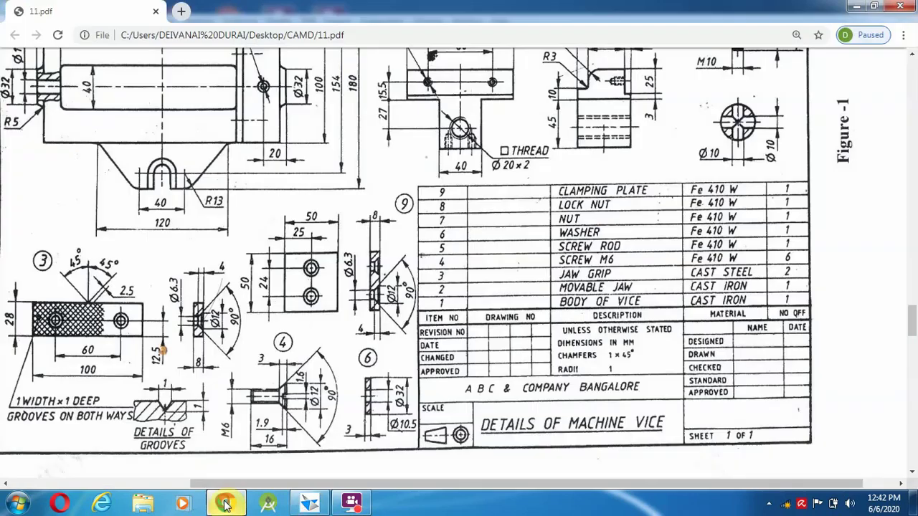
click(225, 504)
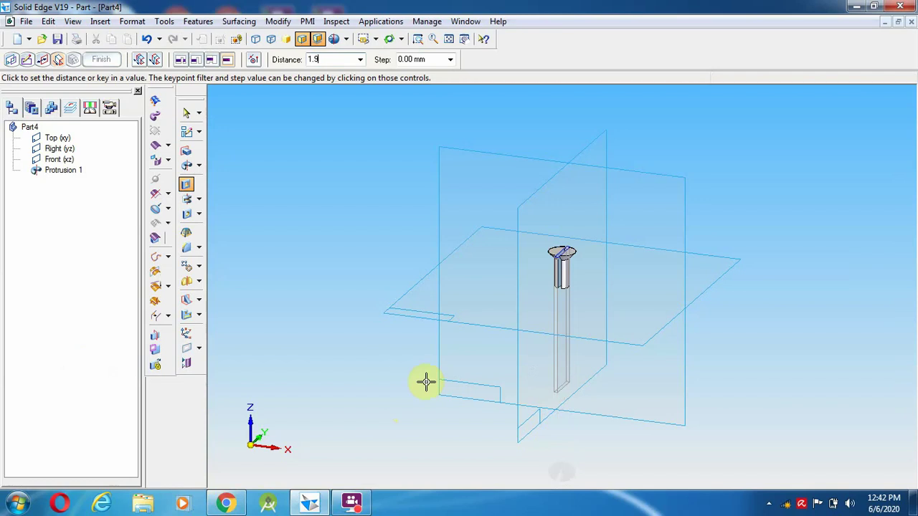
key(Return)
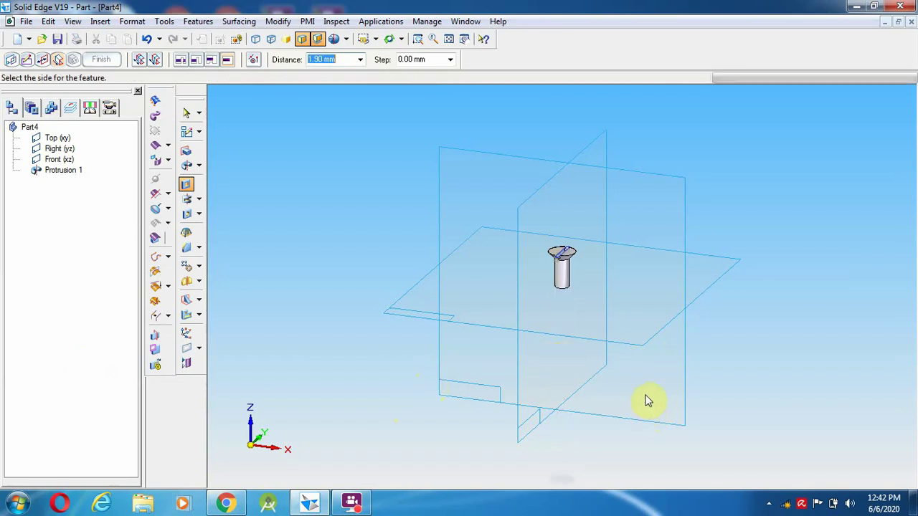
click(647, 401)
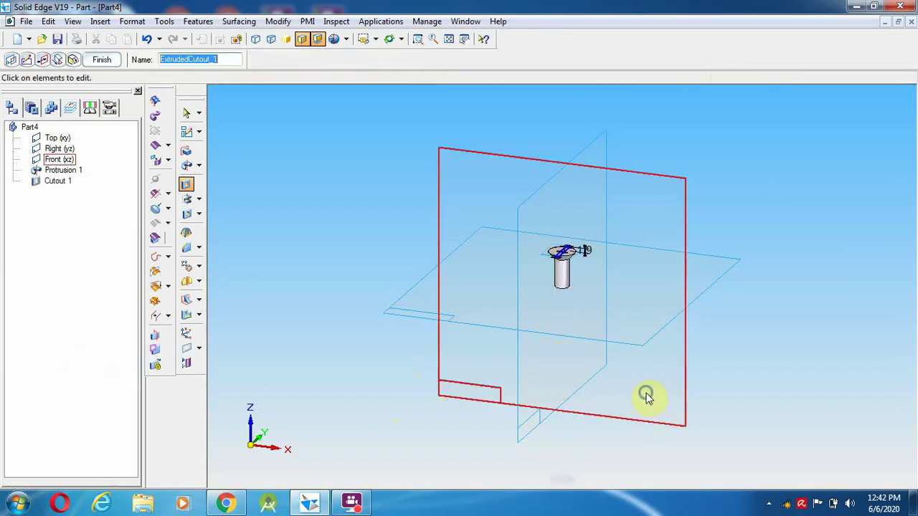
click(195, 113)
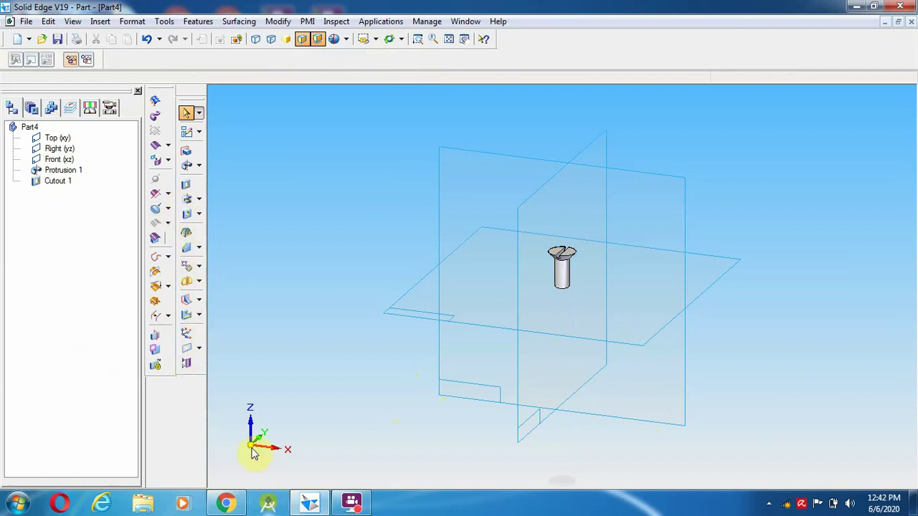
Add a straight M6 thread to the screw's shank, starting from its lower end and running to the cylinder extent
click(200, 215)
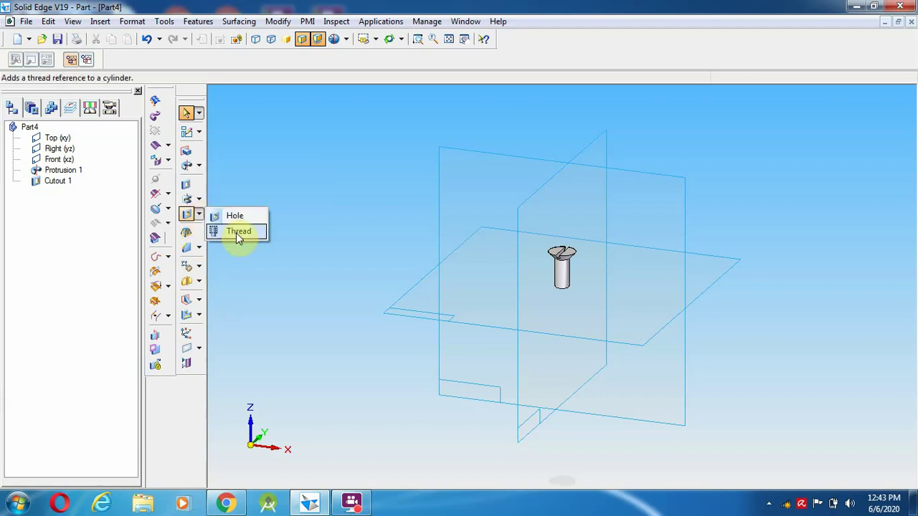
click(236, 233)
click(533, 212)
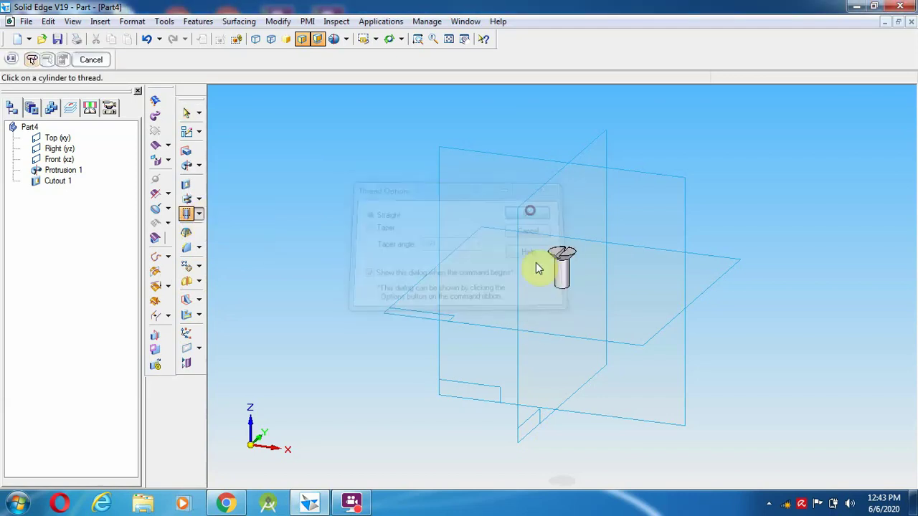
click(562, 283)
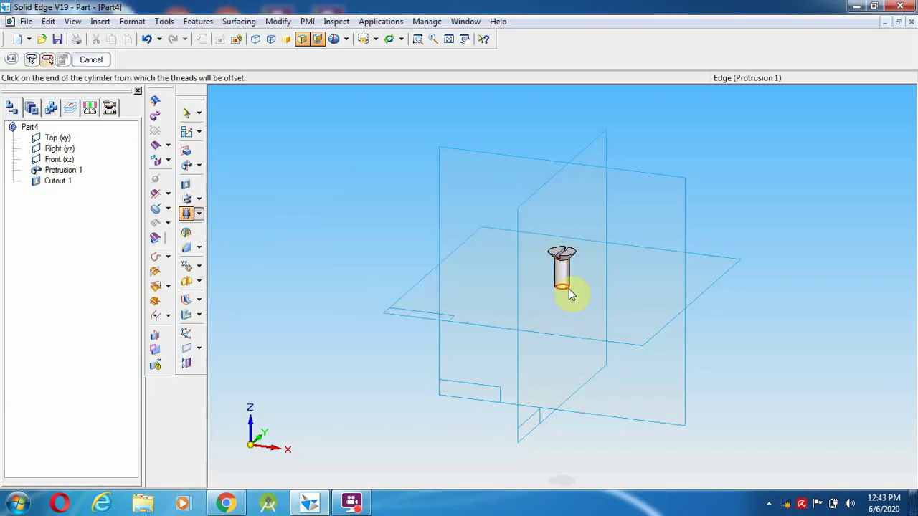
click(567, 290)
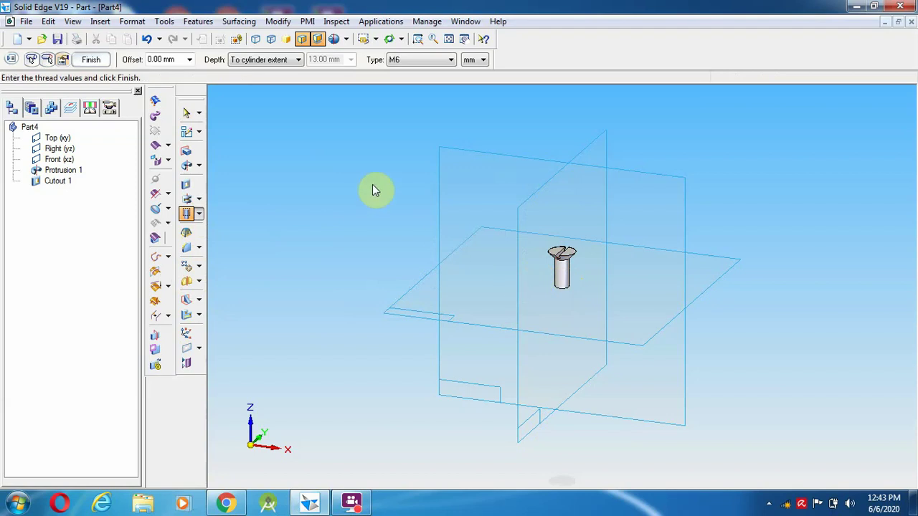
key(Return)
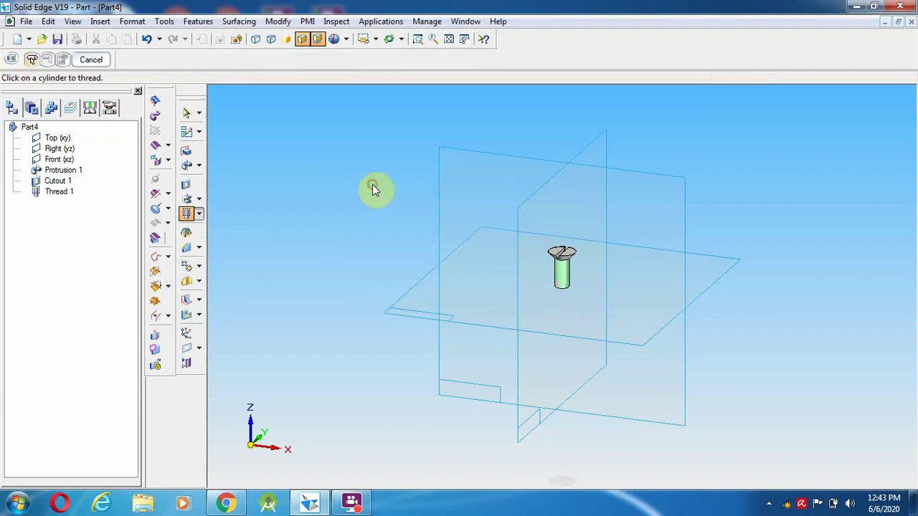
Save the part as "screw M6" in the machine vice folder, checking its name in the PDF parts list, and close it
click(26, 22)
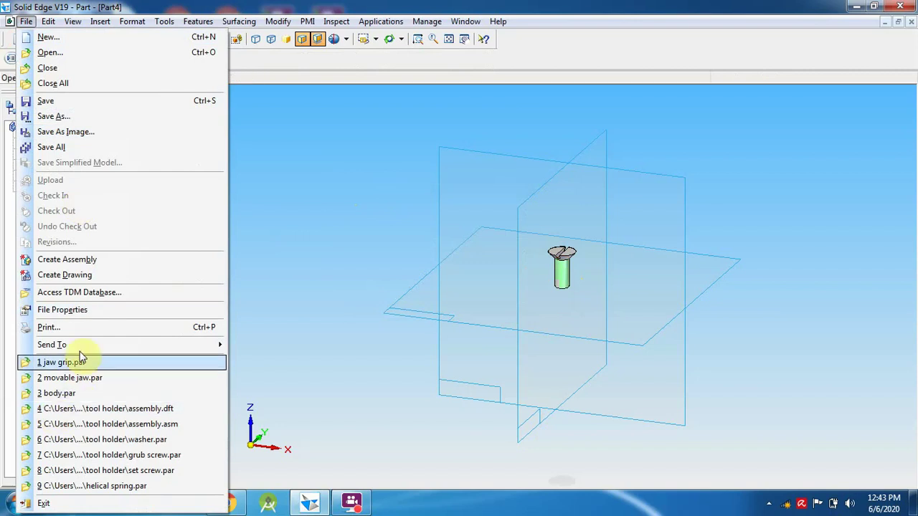
click(66, 116)
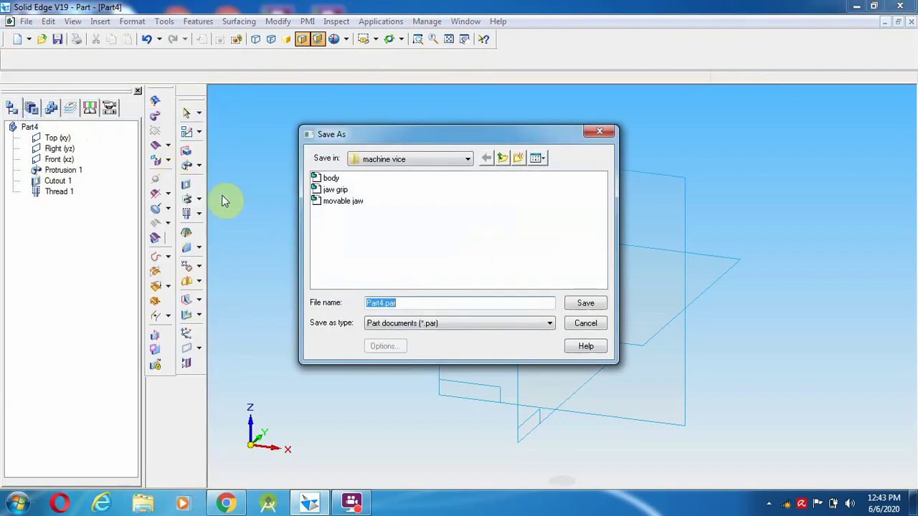
click(228, 505)
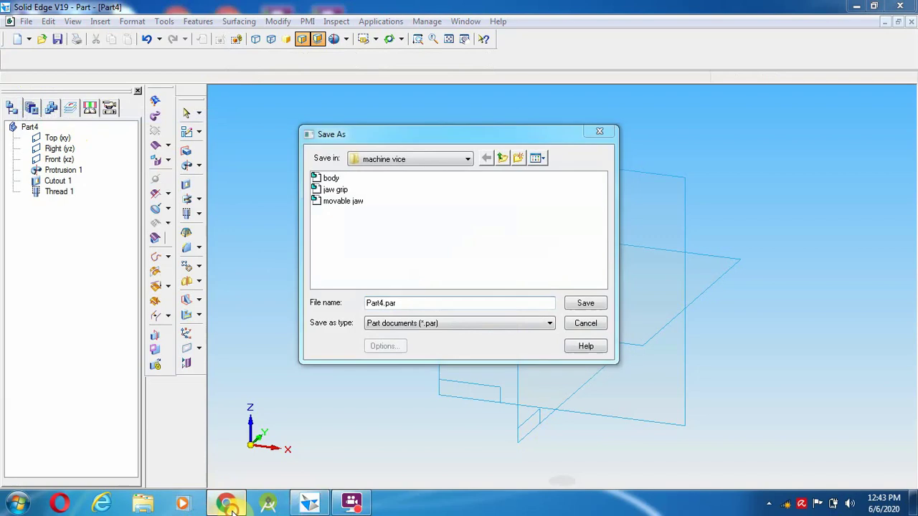
click(233, 506)
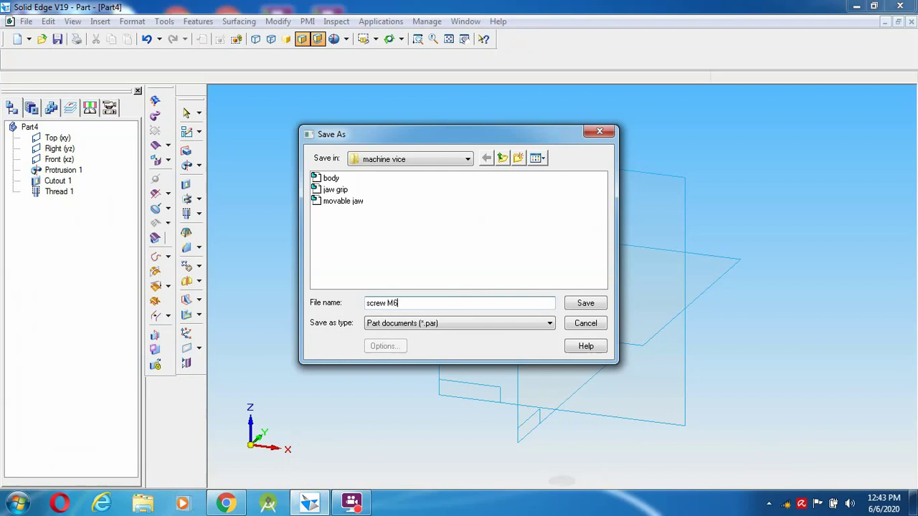
click(595, 306)
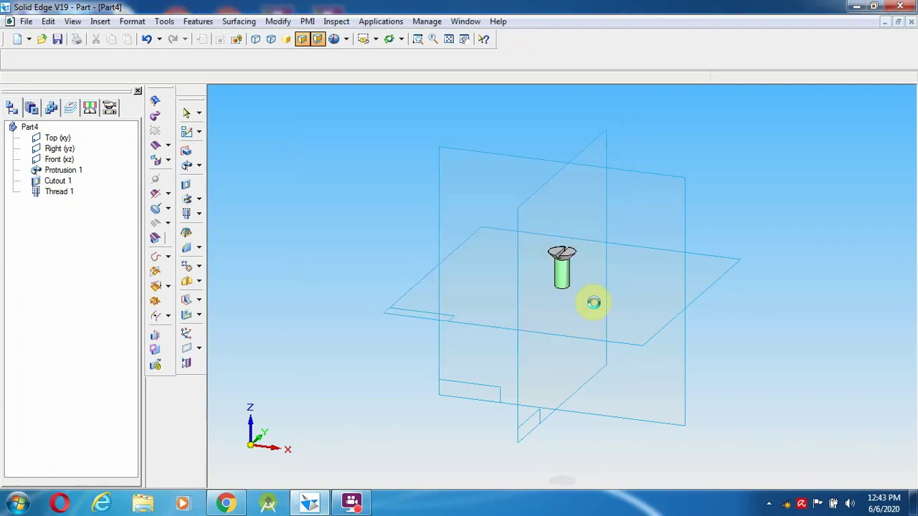
click(910, 22)
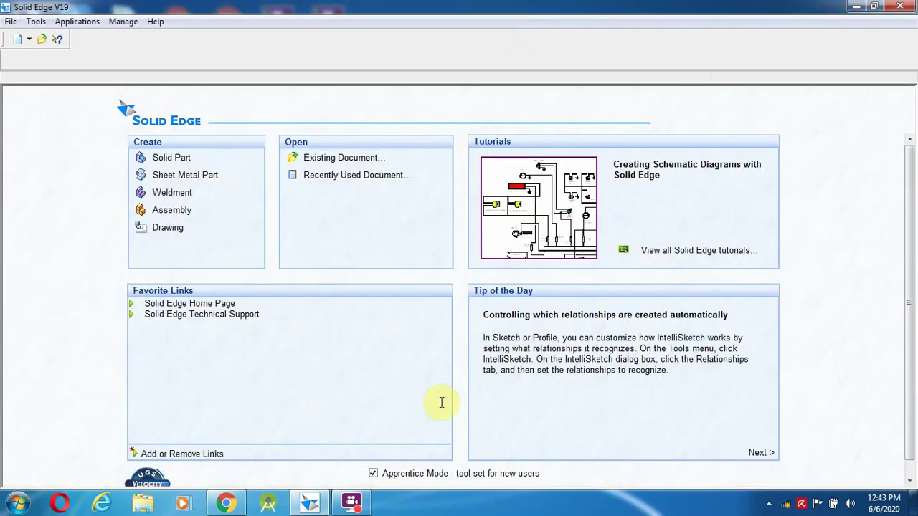
Switch to the PDF drawing in Chrome and examine the parts list and the dimensions of the screw rod, item 5
click(228, 507)
scroll(488, 373, up, 2)
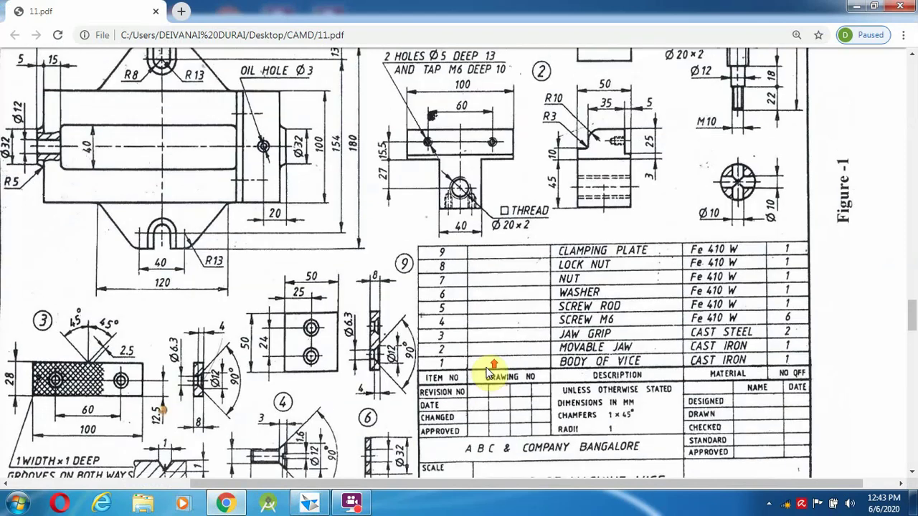
scroll(487, 371, up, 1)
scroll(492, 368, down, 1)
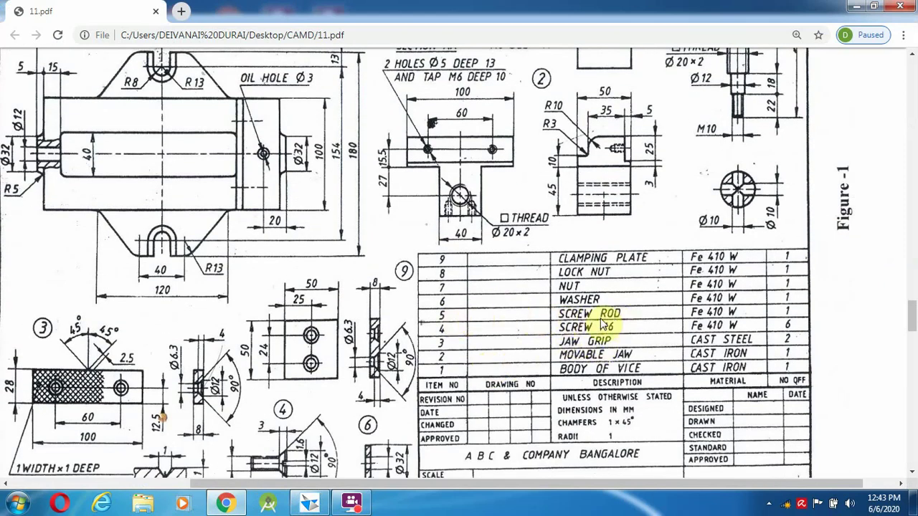
click(351, 503)
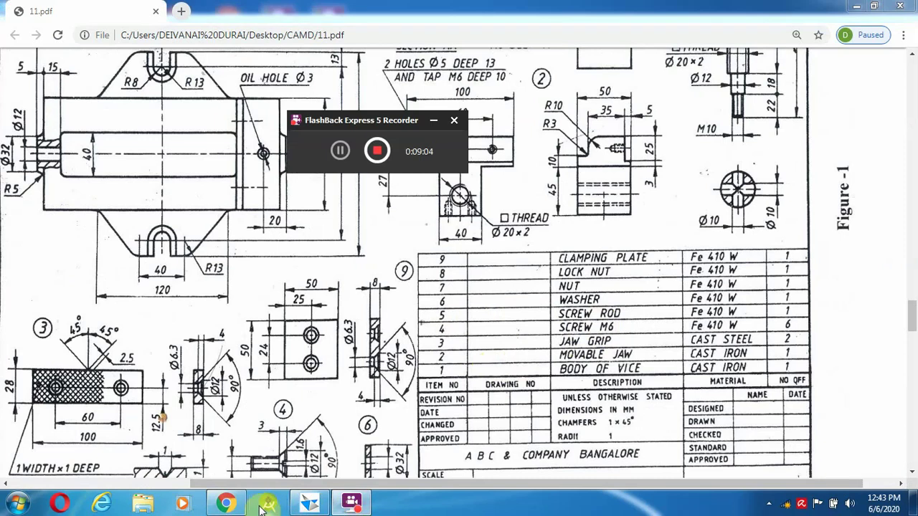
click(226, 504)
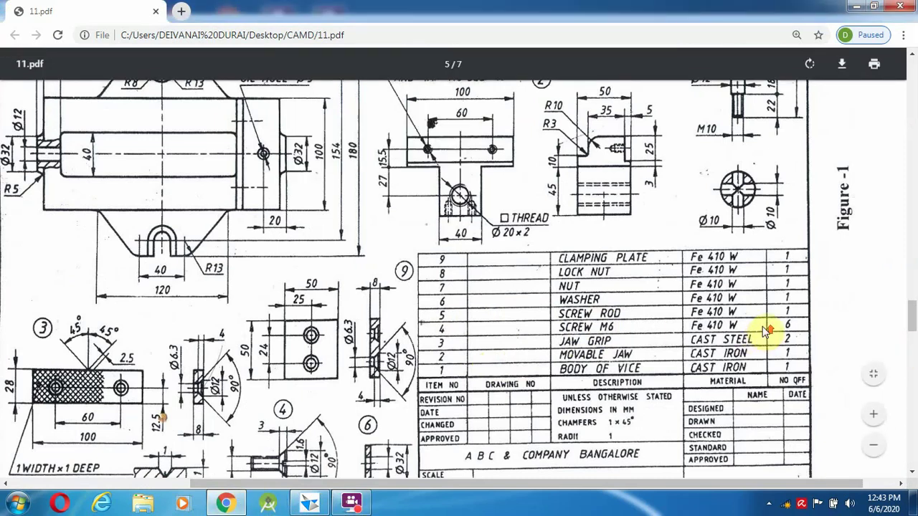
scroll(767, 331, up, 2)
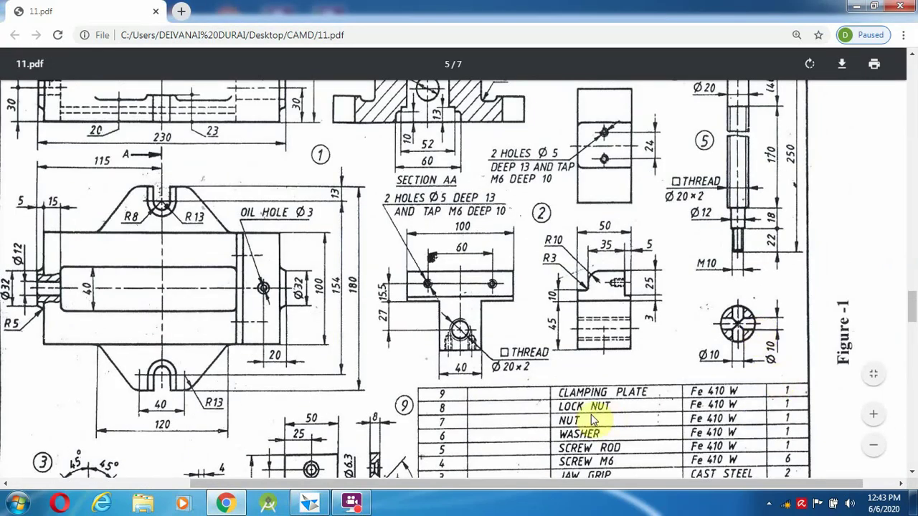
scroll(815, 314, up, 3)
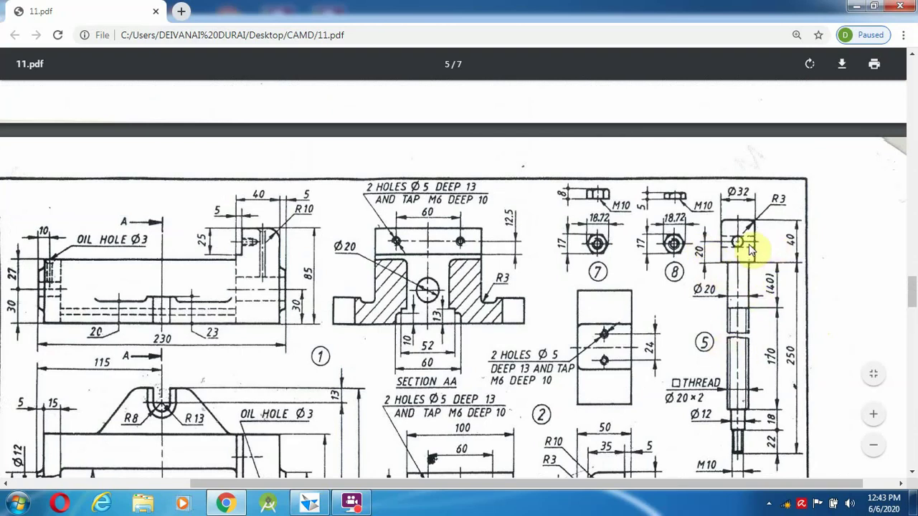
scroll(742, 229, down, 2)
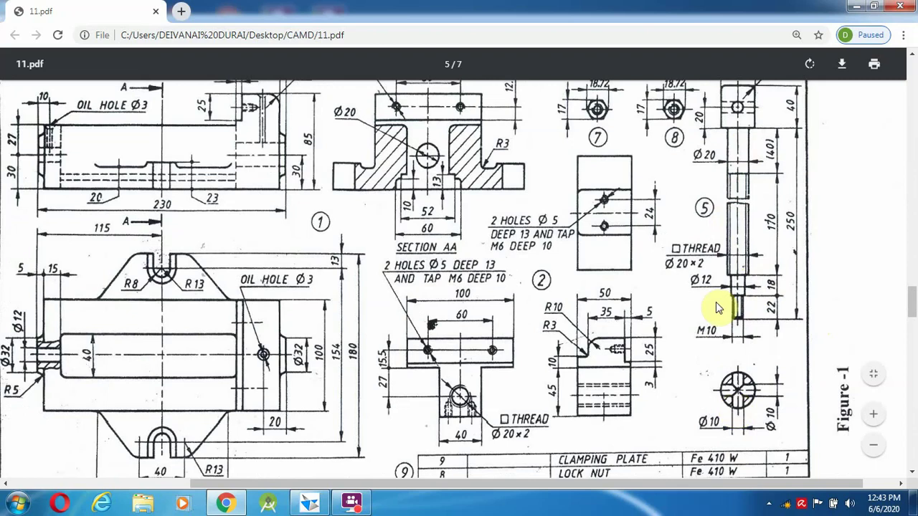
scroll(779, 256, up, 1)
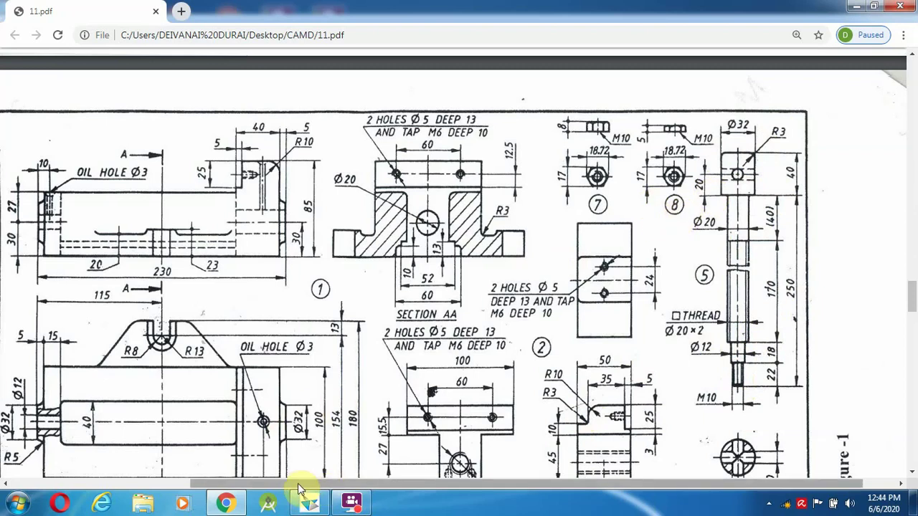
Switch back to Solid Edge, create a new solid part and start a Revolved Protrusion sketch on the Front (xz) plane
click(305, 506)
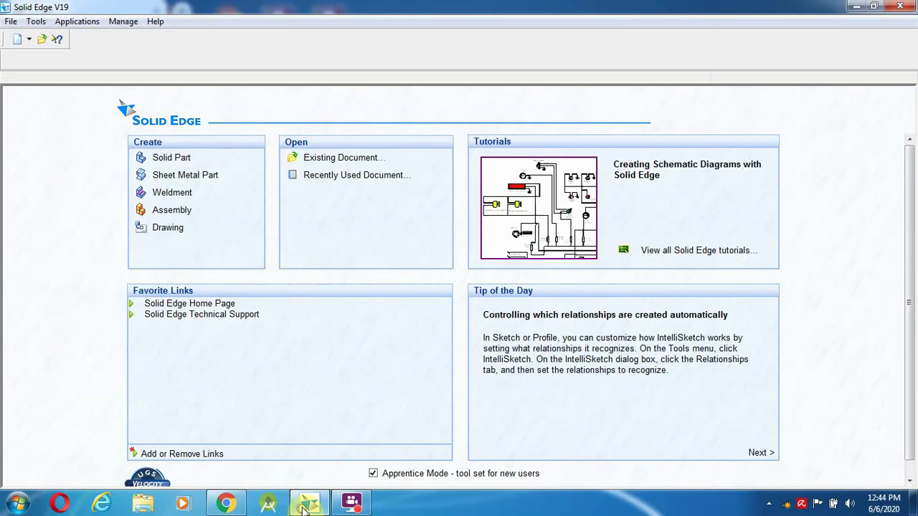
click(171, 159)
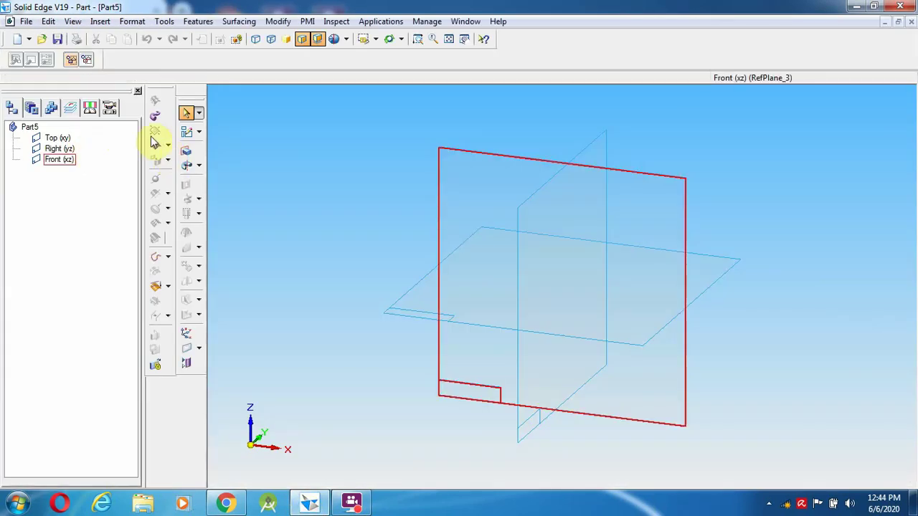
click(186, 165)
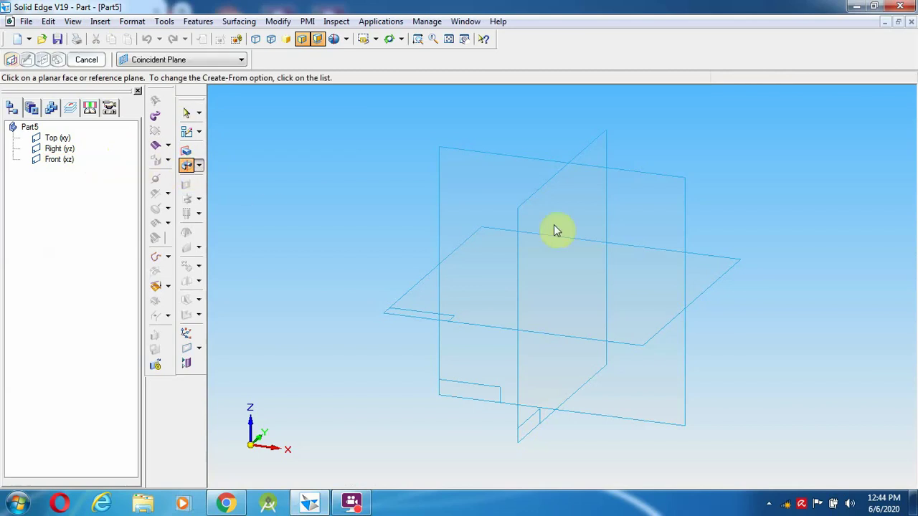
click(667, 188)
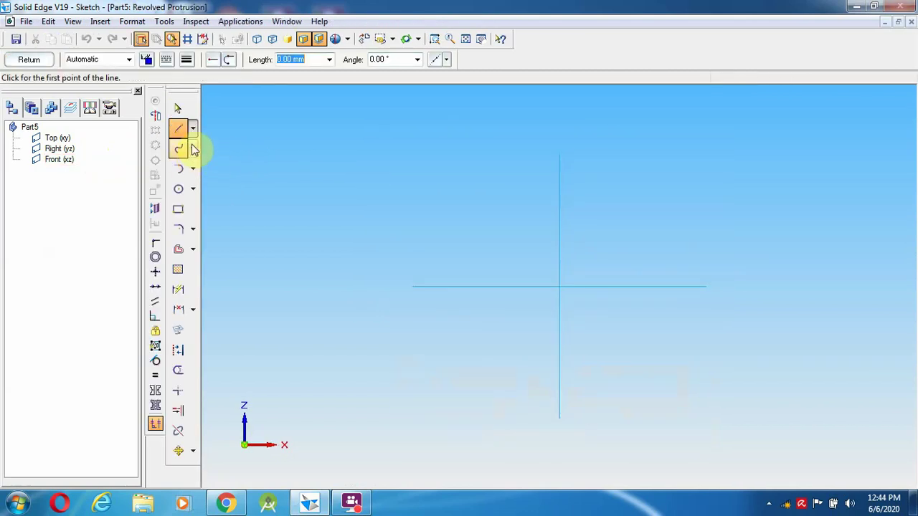
Draw a 290 mm vertical line upward from the sketch origin, checking the screw rod's overall length in the PDF drawing
click(177, 130)
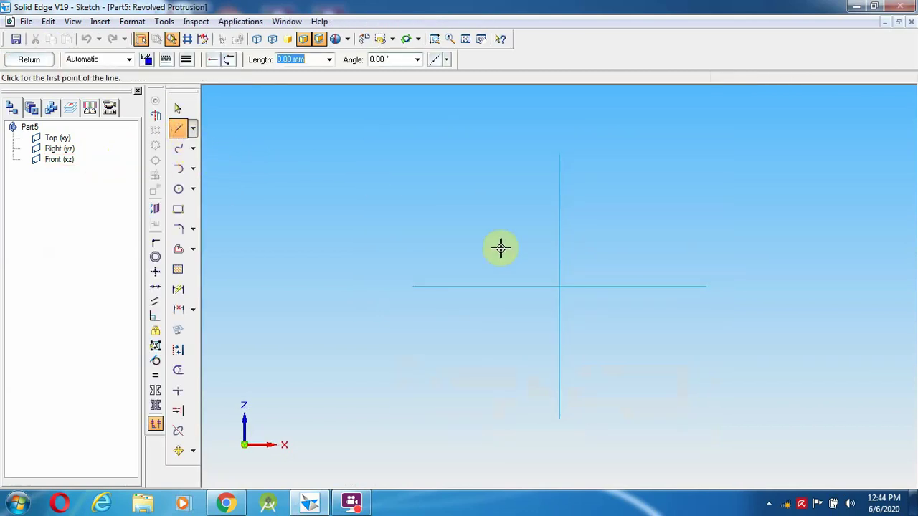
click(559, 287)
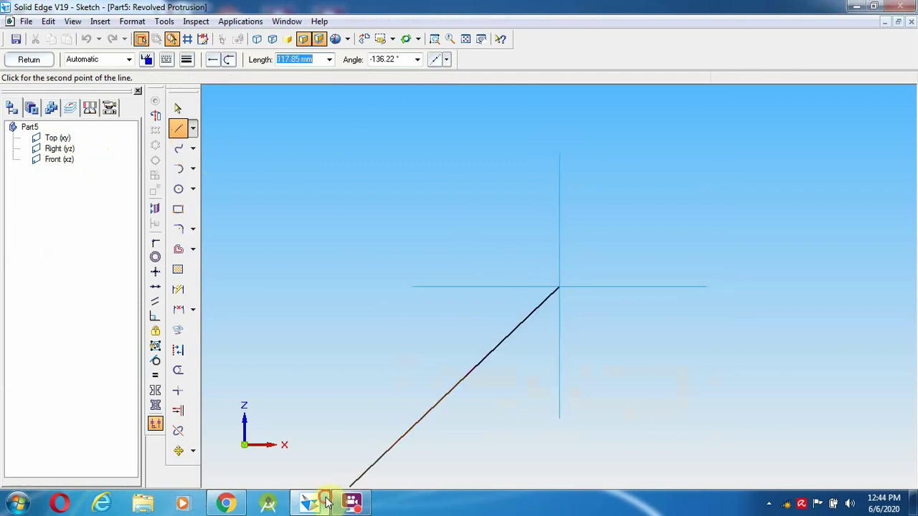
click(350, 501)
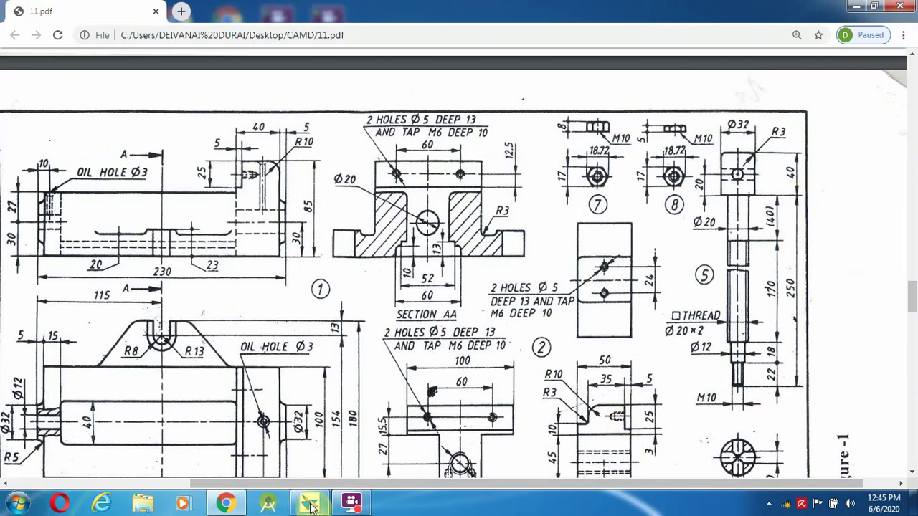
click(308, 400)
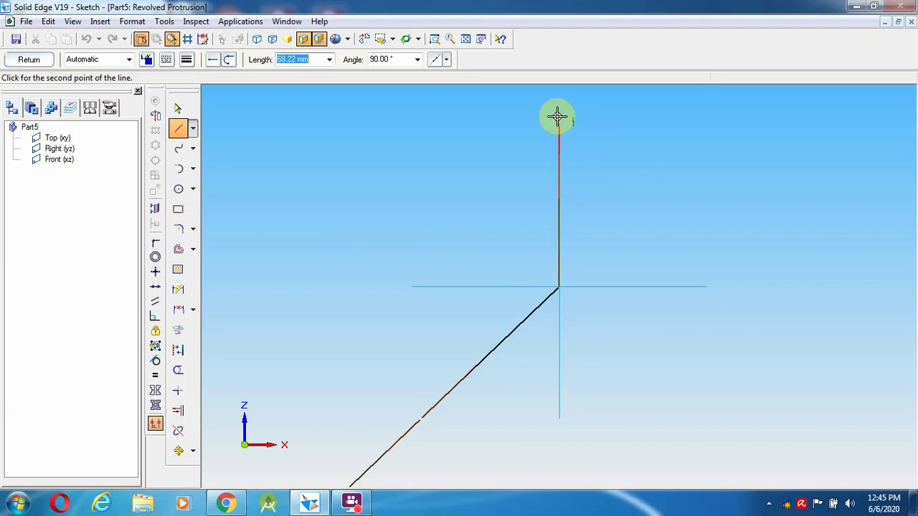
text(290)
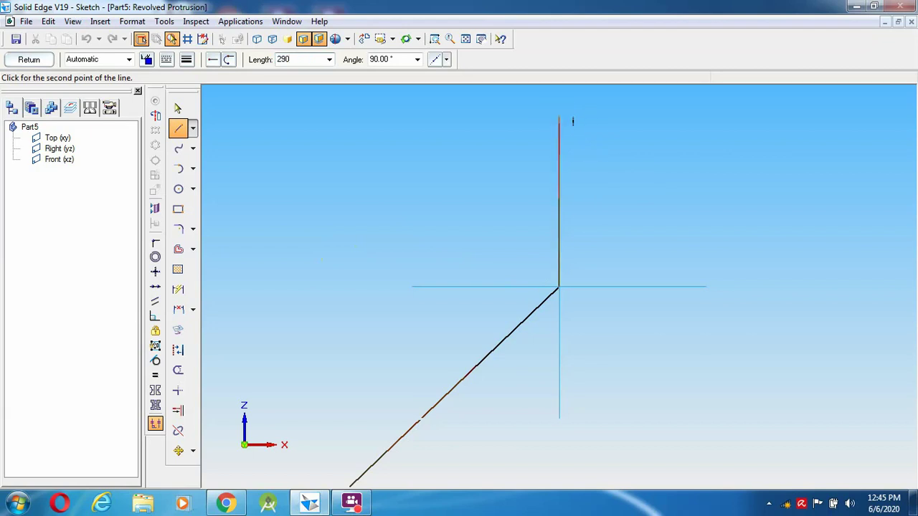
click(559, 117)
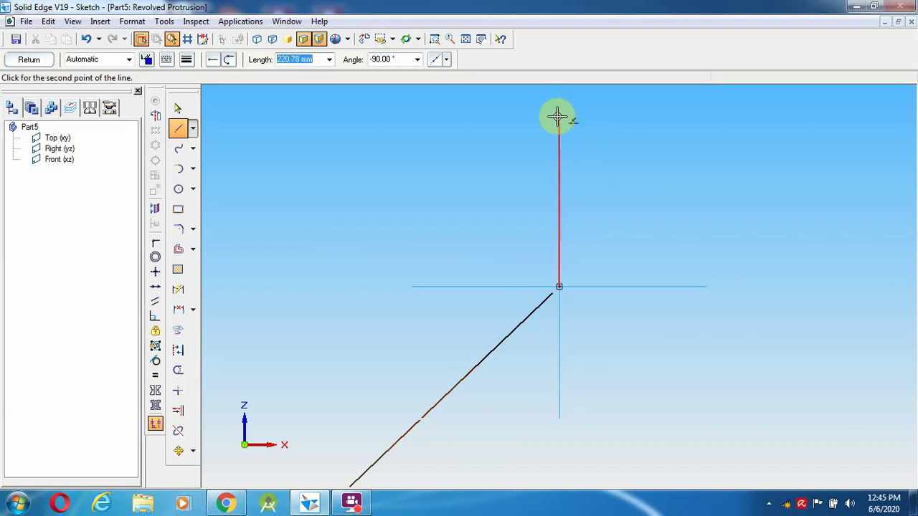
click(465, 39)
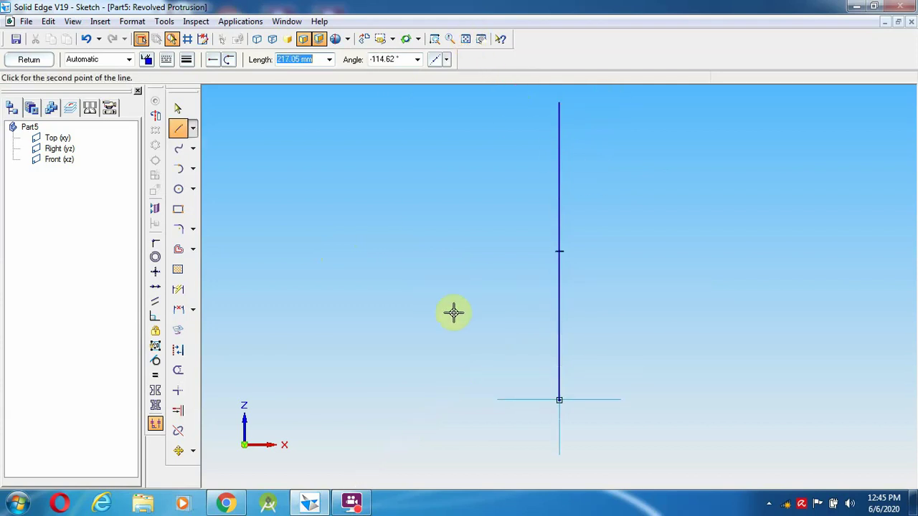
Check the head size in the PDF and draw its half profile: 16 mm horizontally outward from the axis line's upper end, then 40 mm down
click(224, 505)
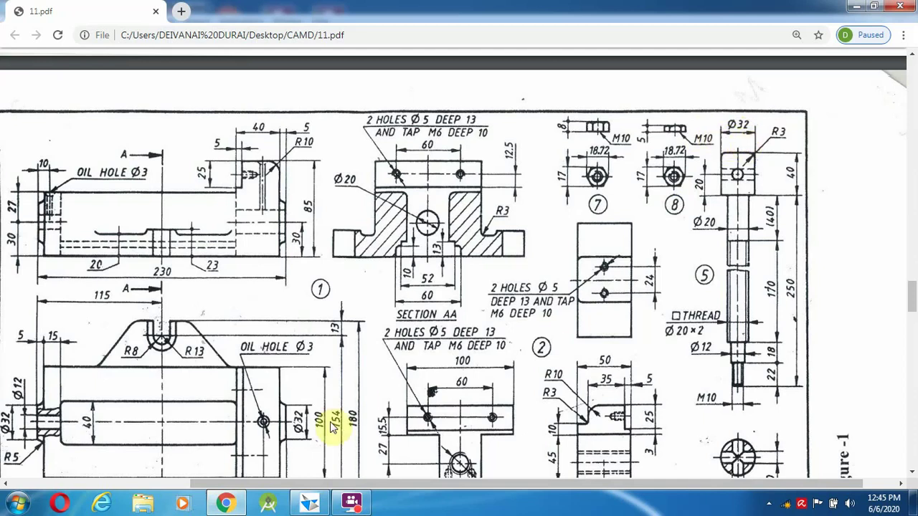
click(225, 504)
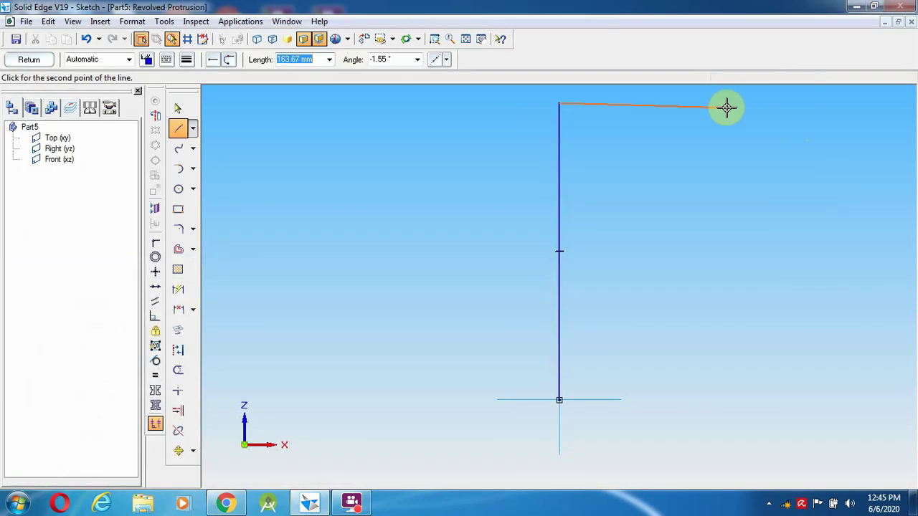
text(16)
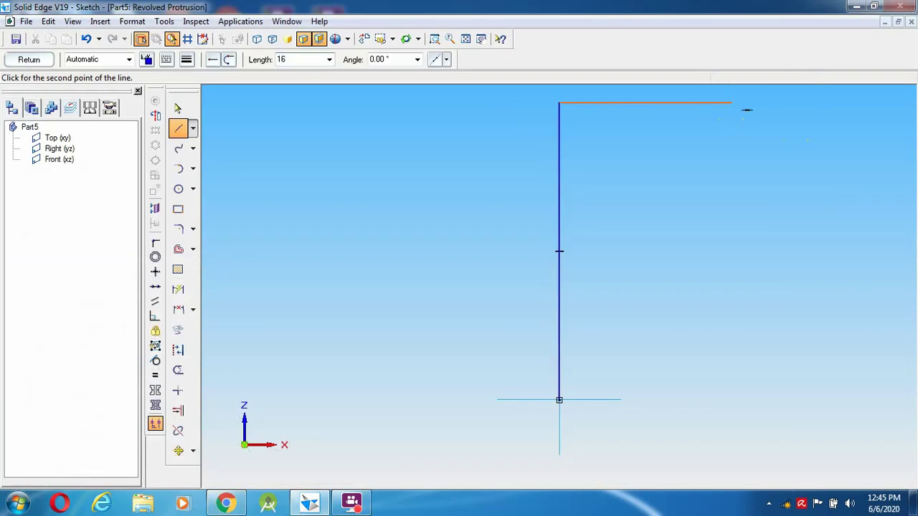
click(732, 106)
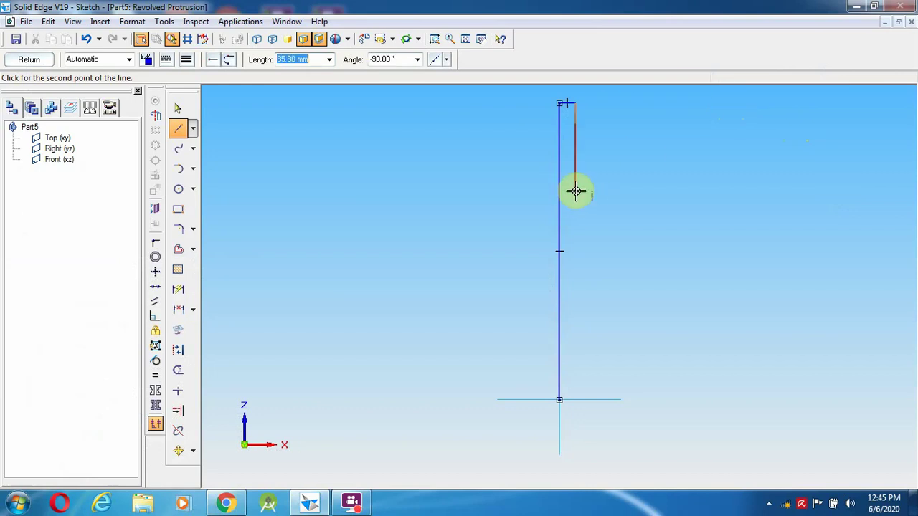
text(40)
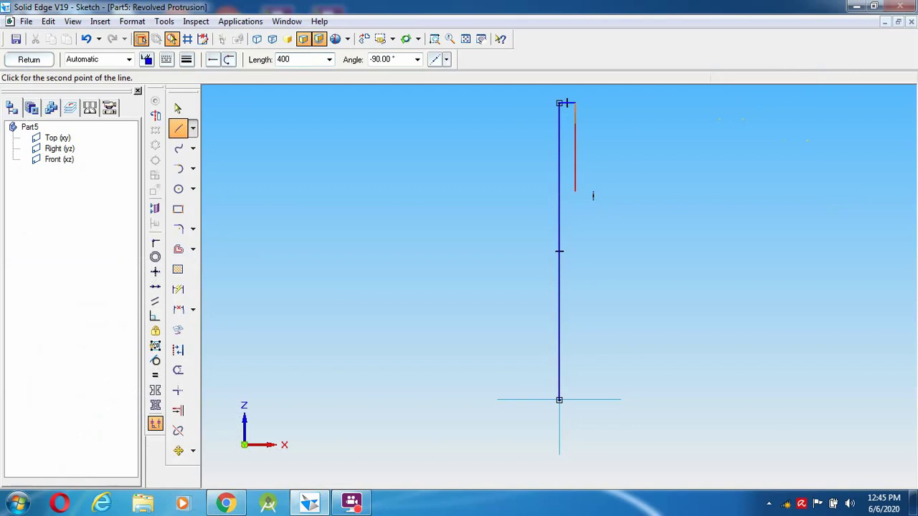
key(Tab)
key(Return)
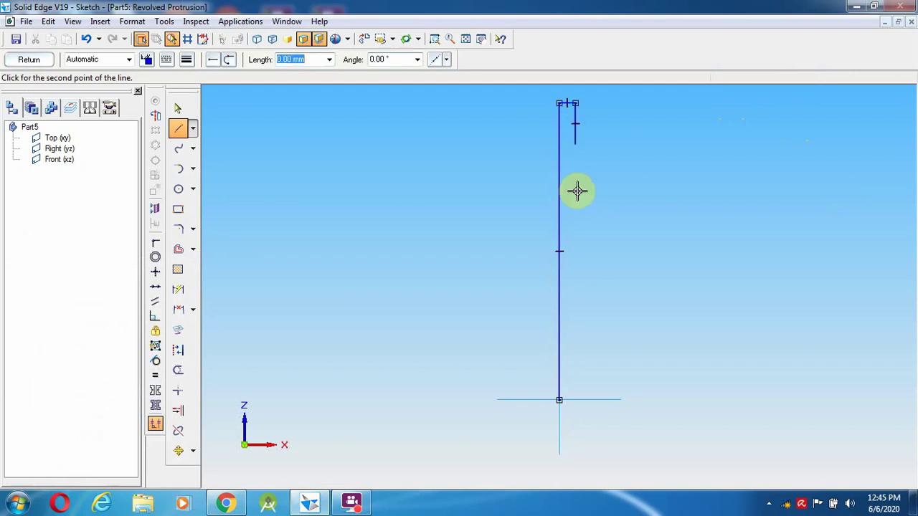
Check the shank diameter in the PDF and draw a 6 mm horizontal line inward from the lower end of the head's side
click(309, 502)
click(225, 502)
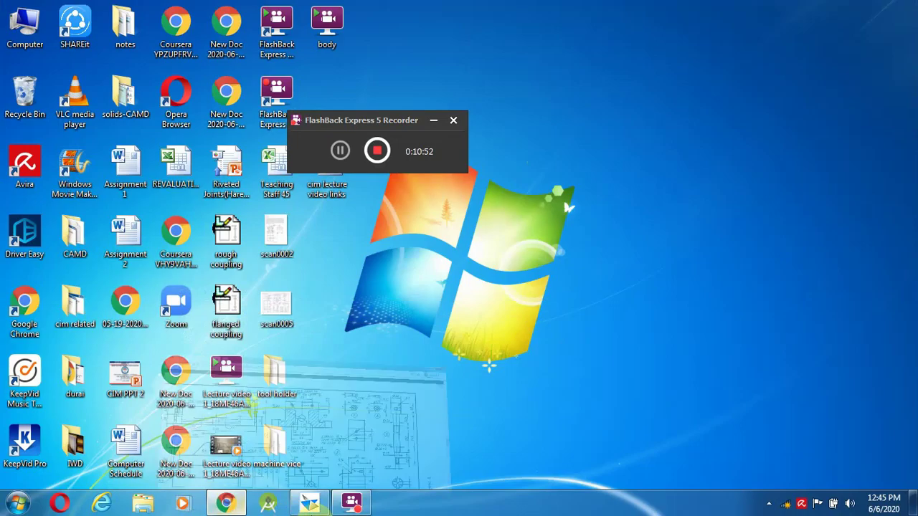
click(309, 503)
click(226, 502)
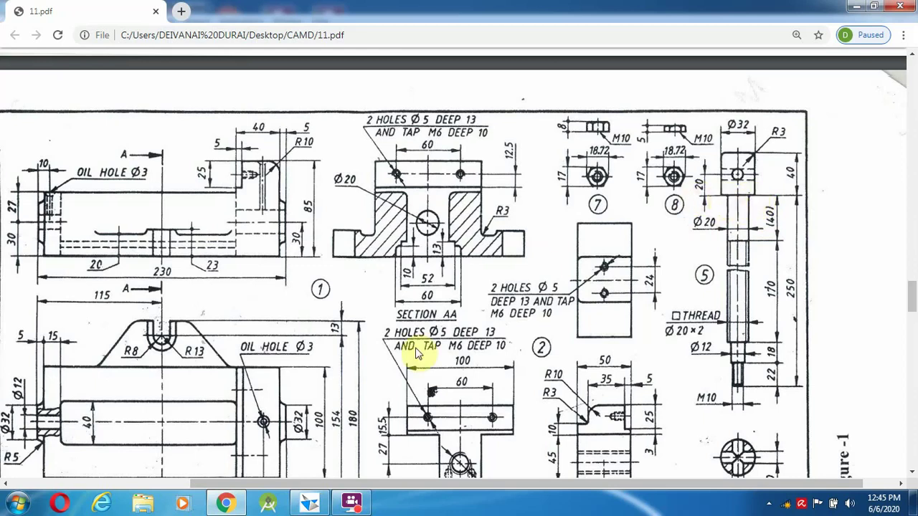
click(316, 502)
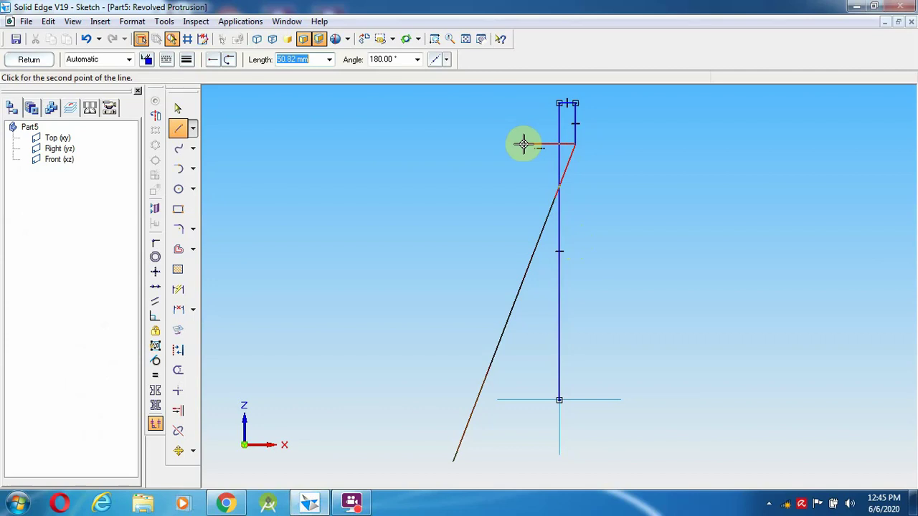
text(6)
key(Return)
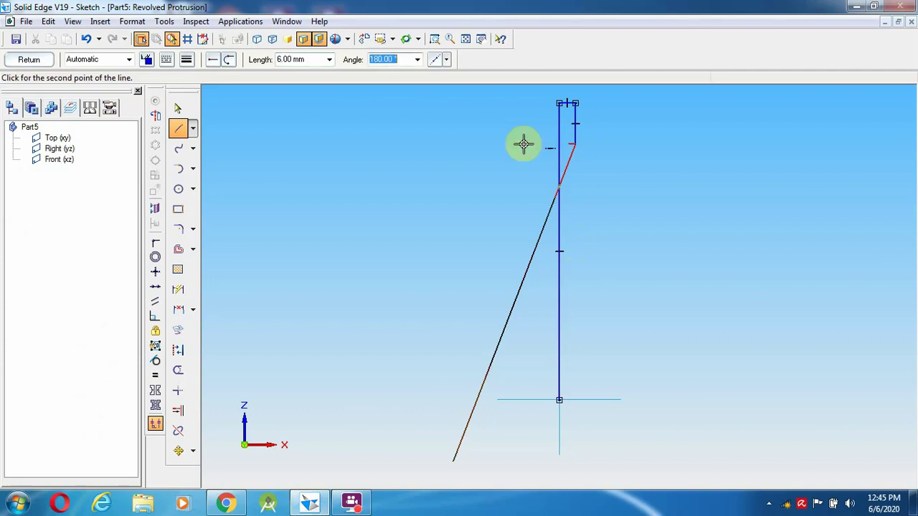
click(525, 144)
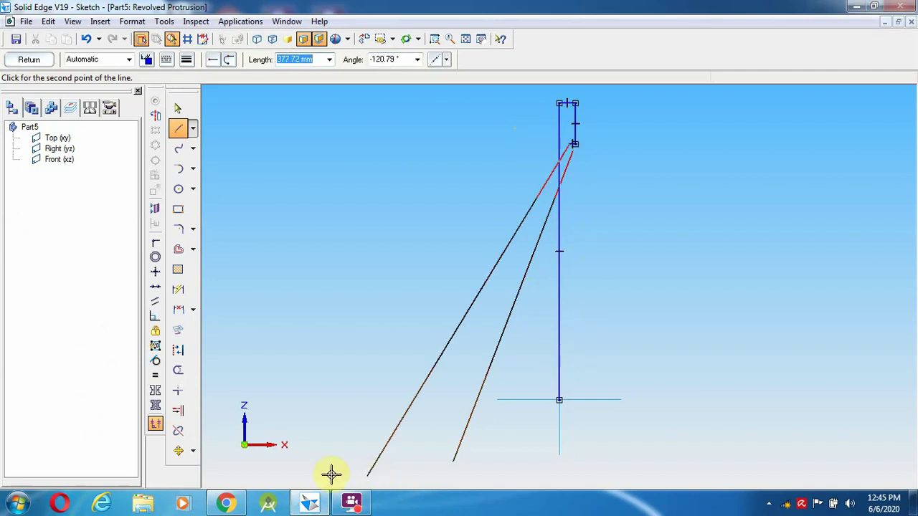
Check the shank lengths in the PDF and draw a 210 mm vertical line down from the shoulder under the head
click(226, 502)
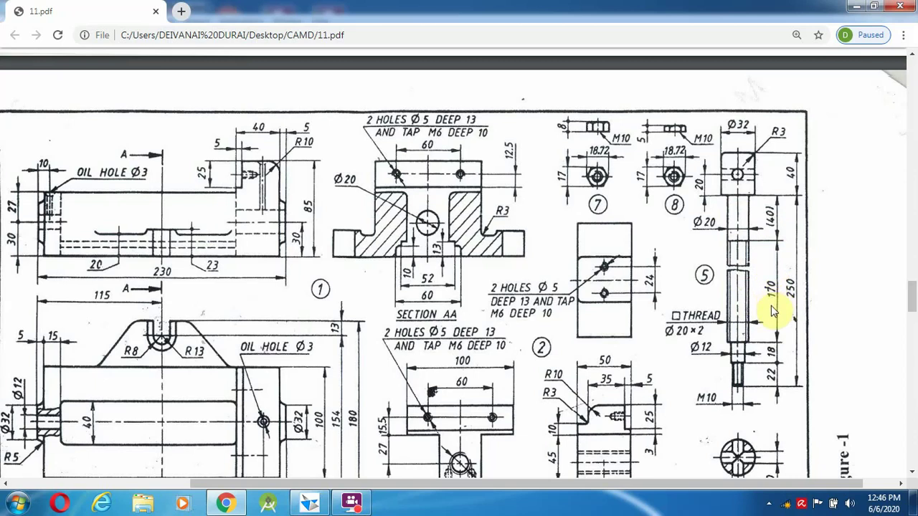
click(310, 503)
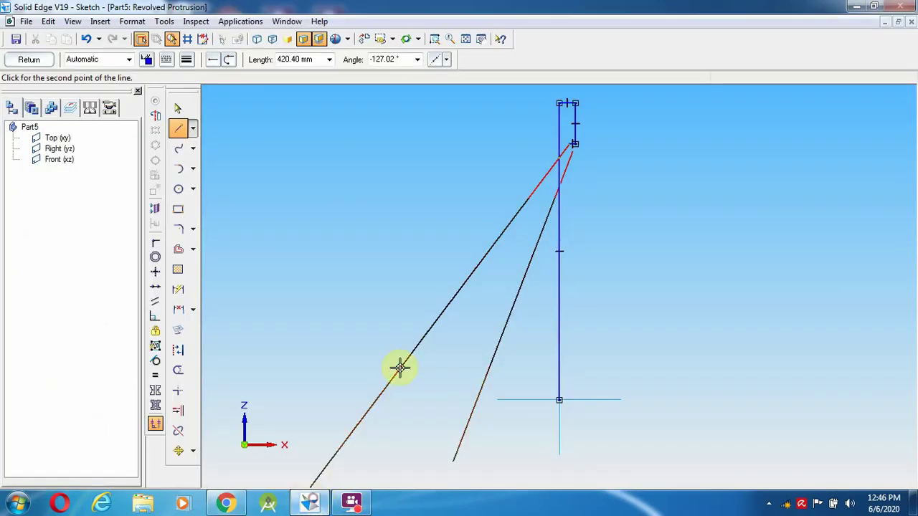
text(21)
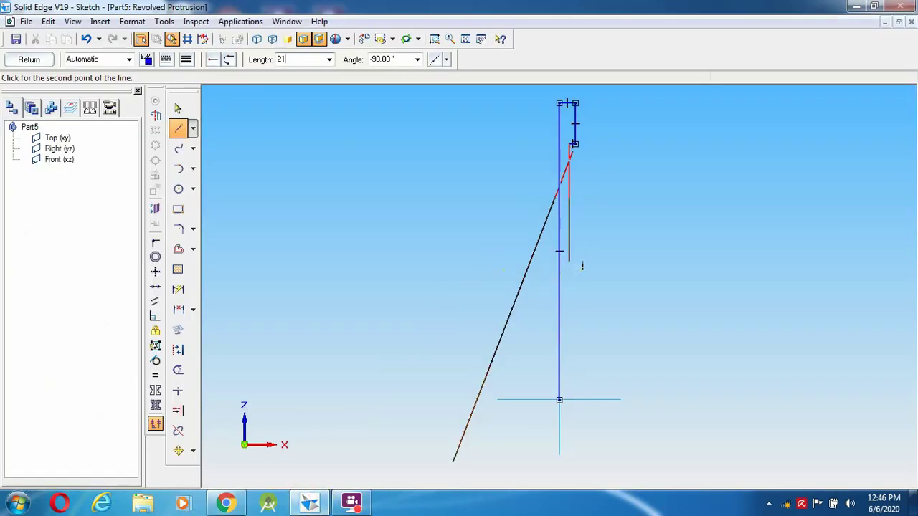
key(Return)
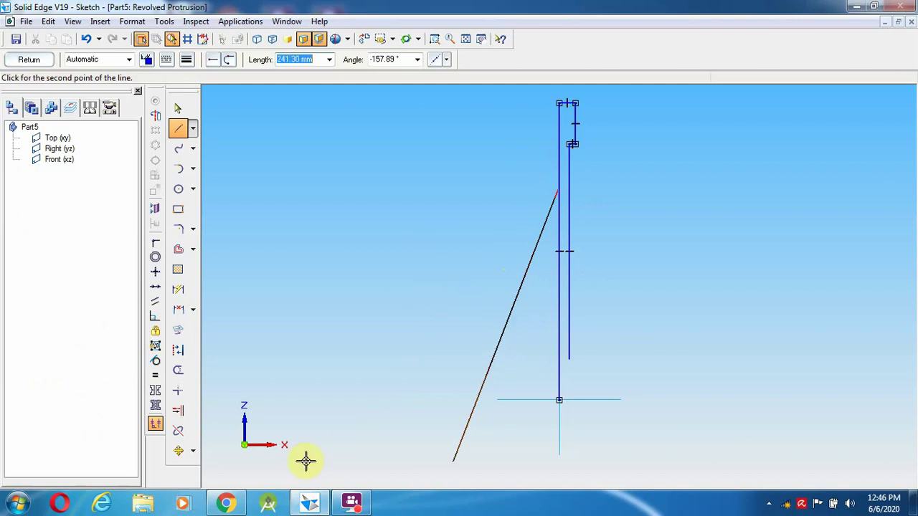
Check the end diameter in the PDF and continue the profile 4 mm horizontally inward, then 40 mm vertically down
click(235, 504)
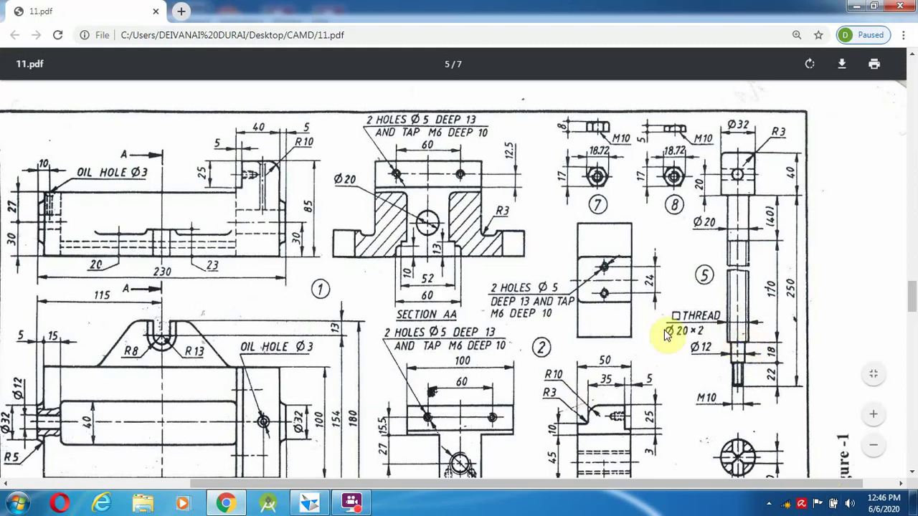
click(321, 507)
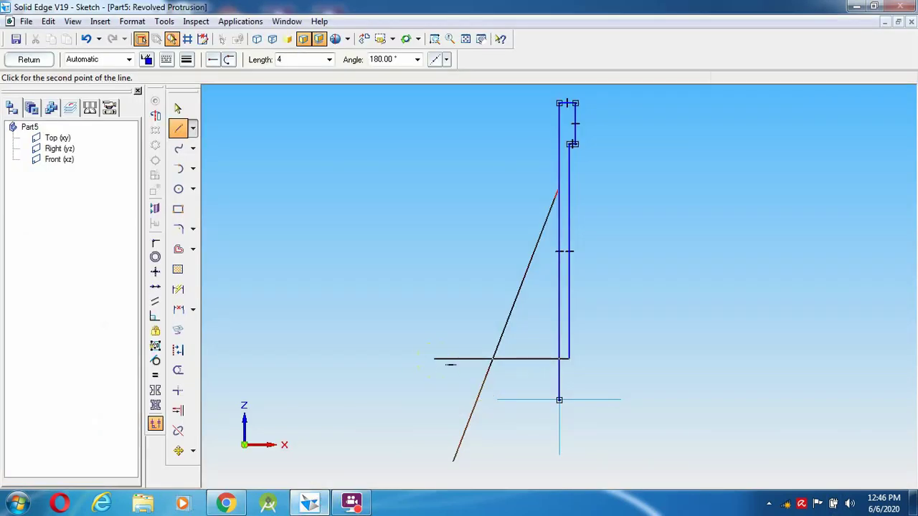
key(Tab)
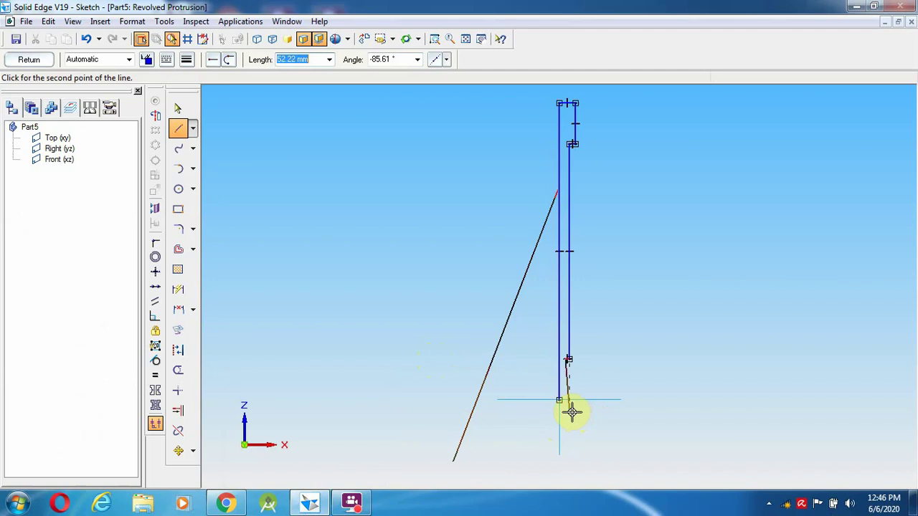
text(40)
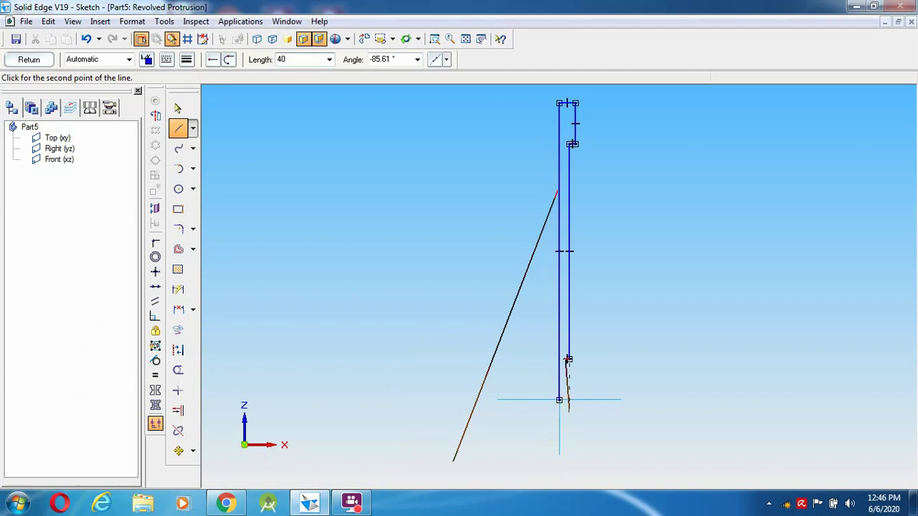
key(Tab)
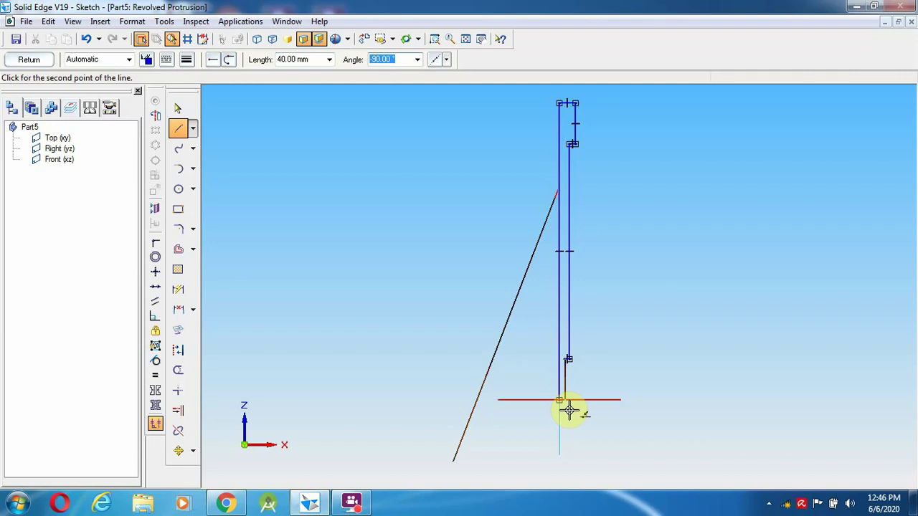
click(569, 411)
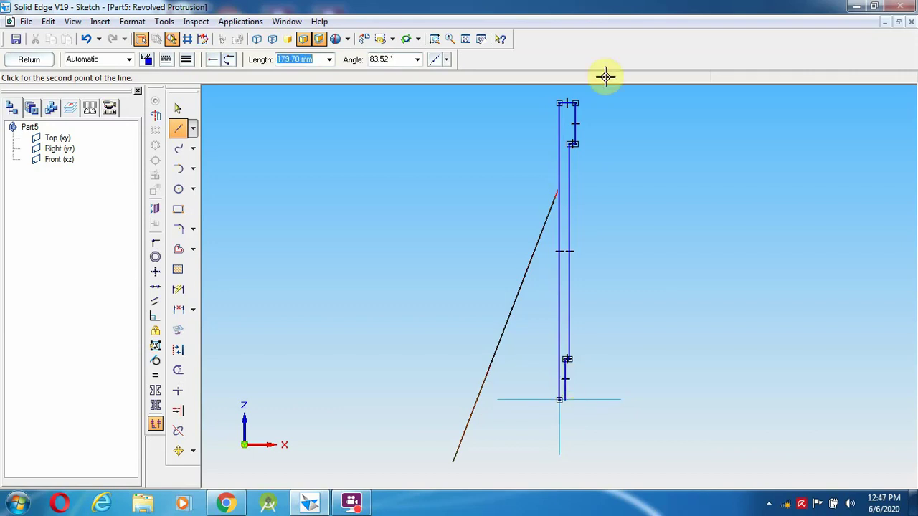
Close the screw rod profile with a horizontal line from the end section's lower point to the origin
click(435, 39)
mouse_move(513, 305)
mouse_down()
mouse_move(560, 381)
mouse_move(622, 411)
mouse_up()
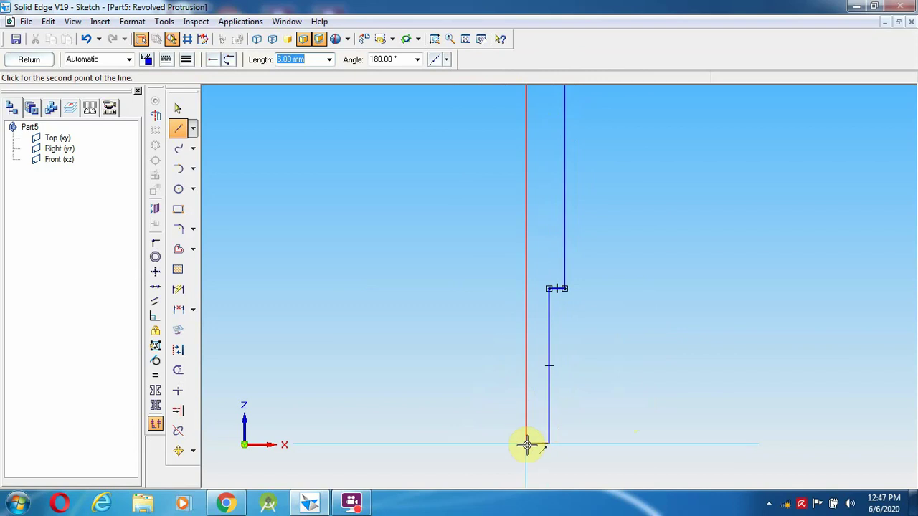
click(527, 445)
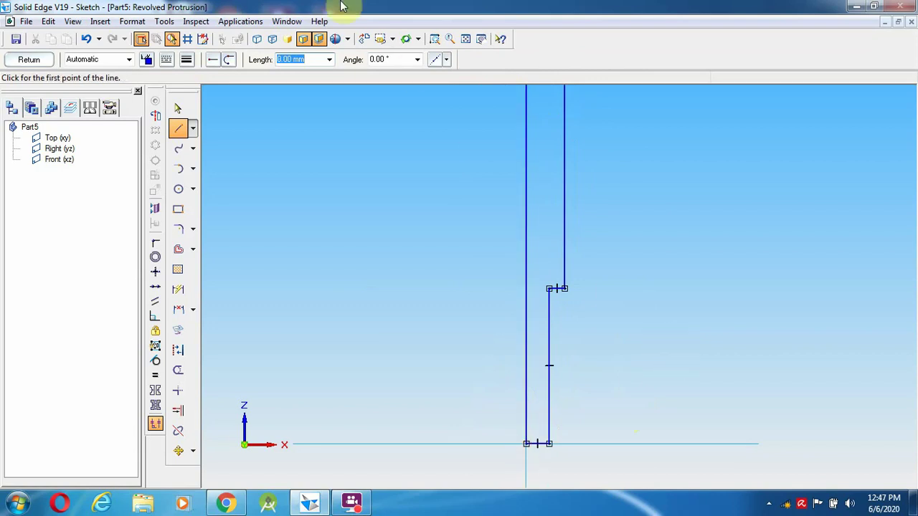
click(465, 39)
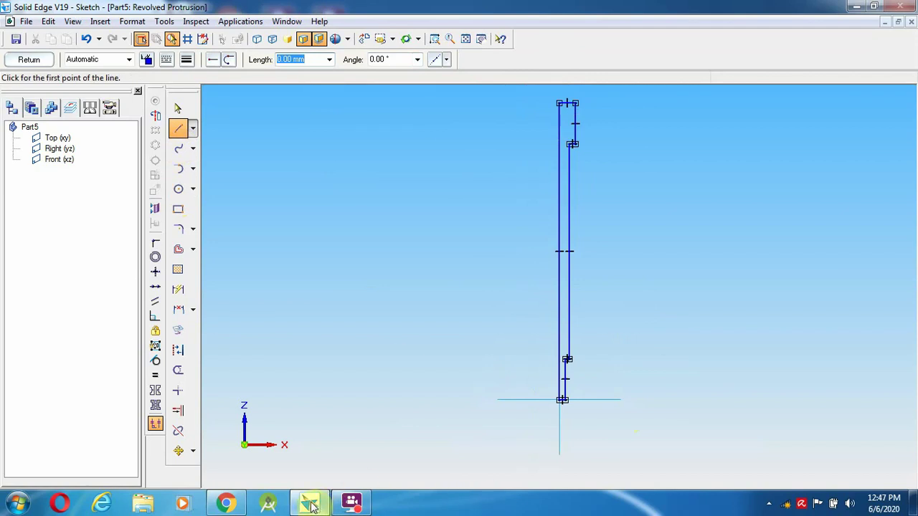
Check the head's corner radius in the PDF and fillet the outer upper corner of the screw head profile with a 3 mm radius
click(226, 503)
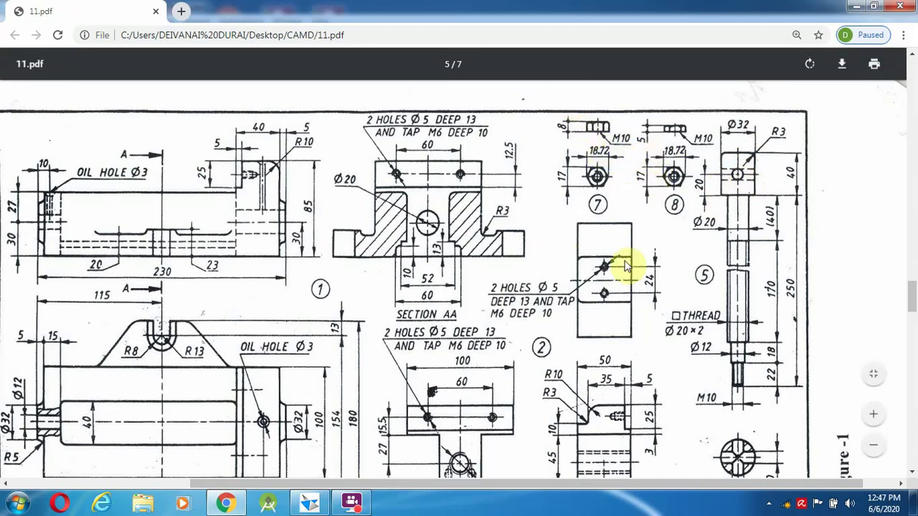
click(310, 504)
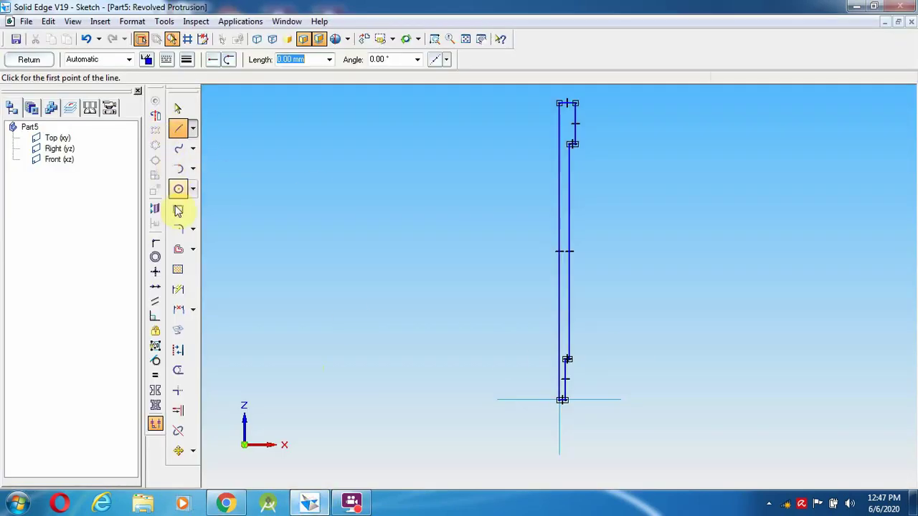
click(179, 231)
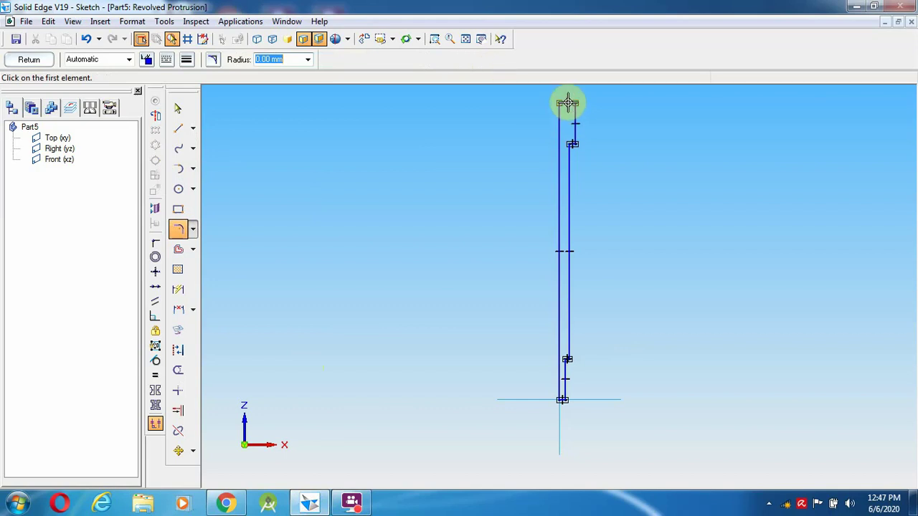
click(572, 104)
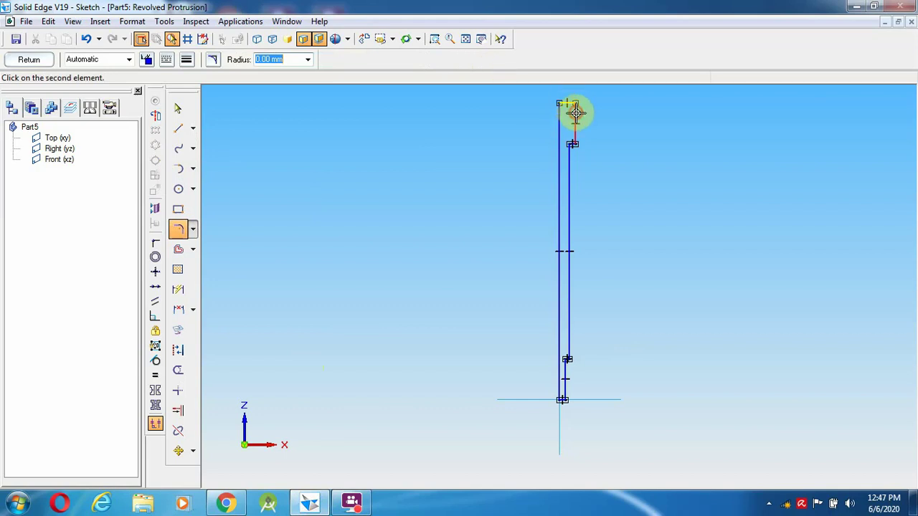
click(576, 113)
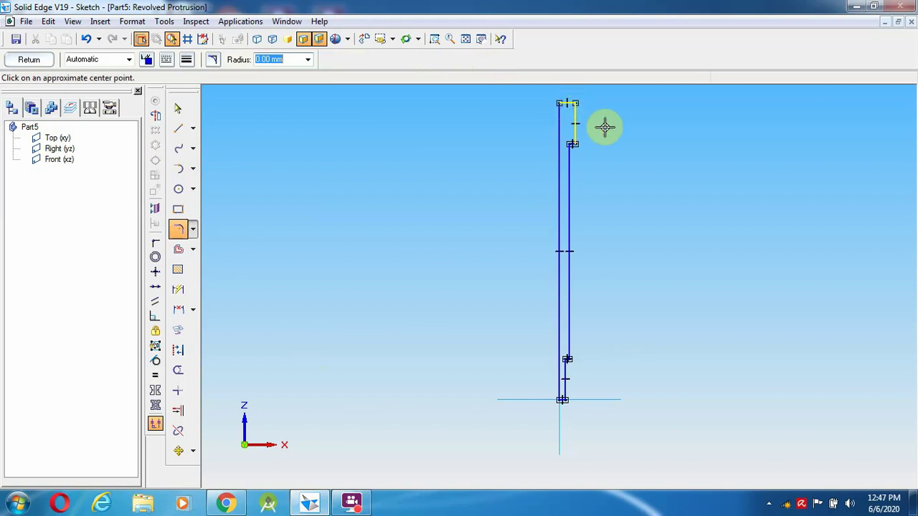
click(604, 127)
click(605, 127)
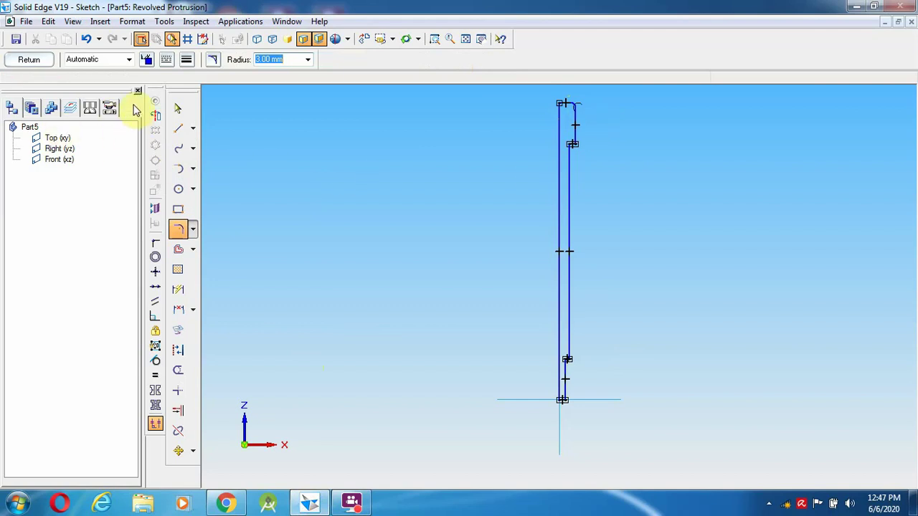
Set the profile's long inner vertical line as the axis of revolution and complete the sketch
click(156, 117)
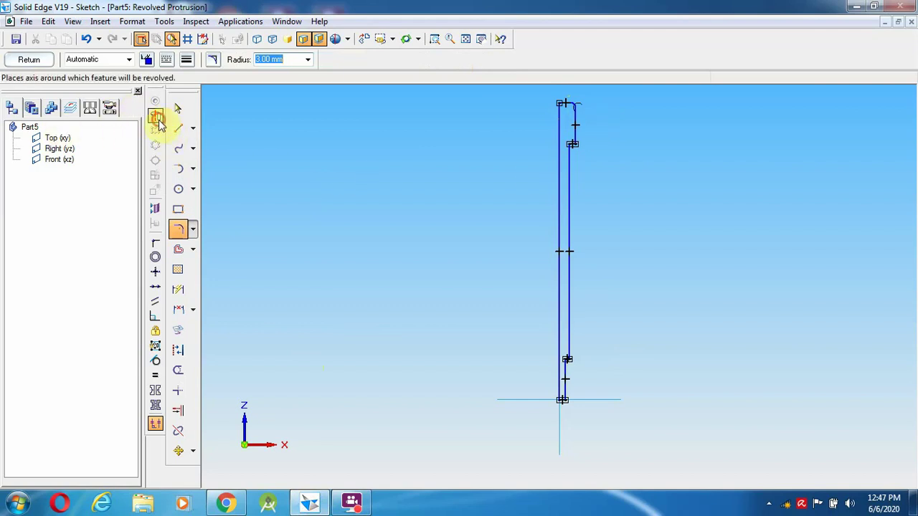
click(555, 216)
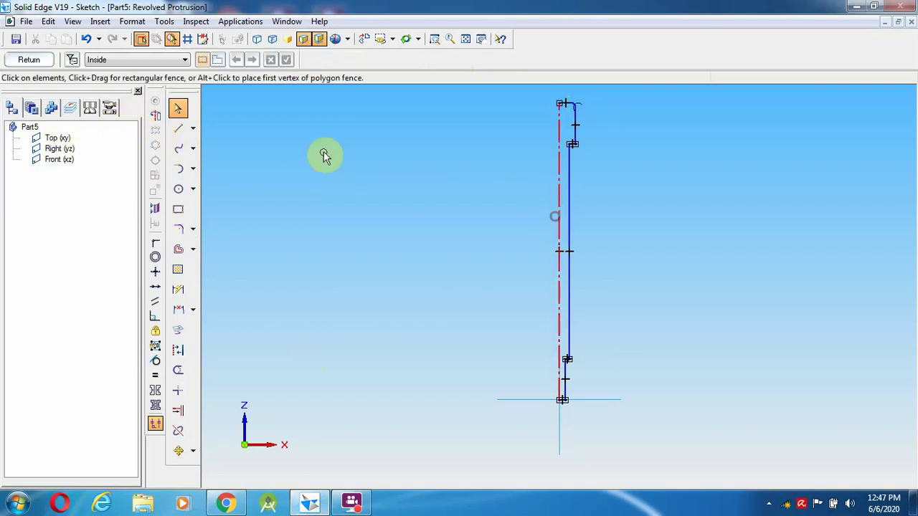
click(34, 60)
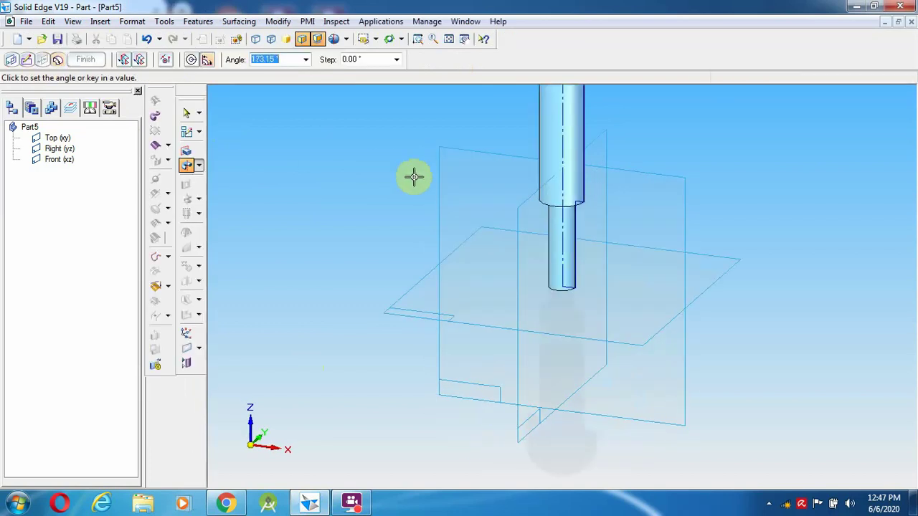
Revolve the screw rod profile through a full 360° and finish the protrusion, with the whole rod fitted in view
click(191, 58)
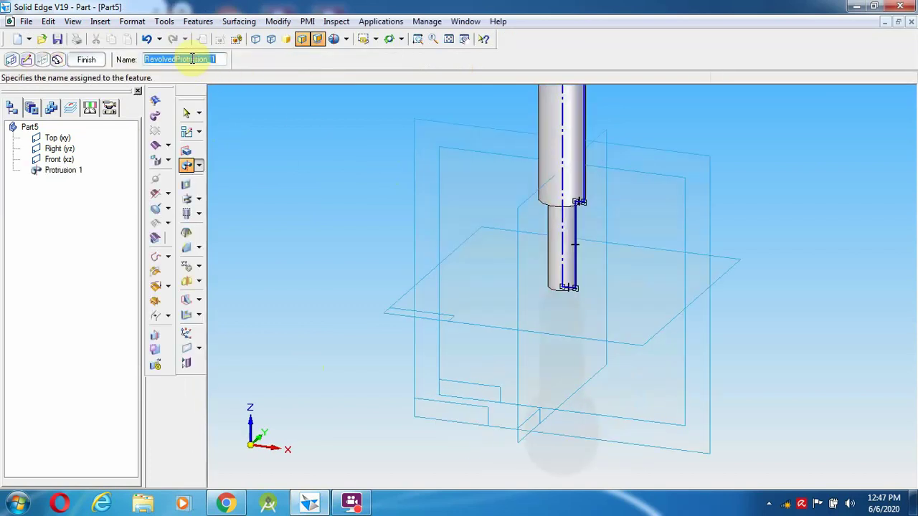
click(417, 40)
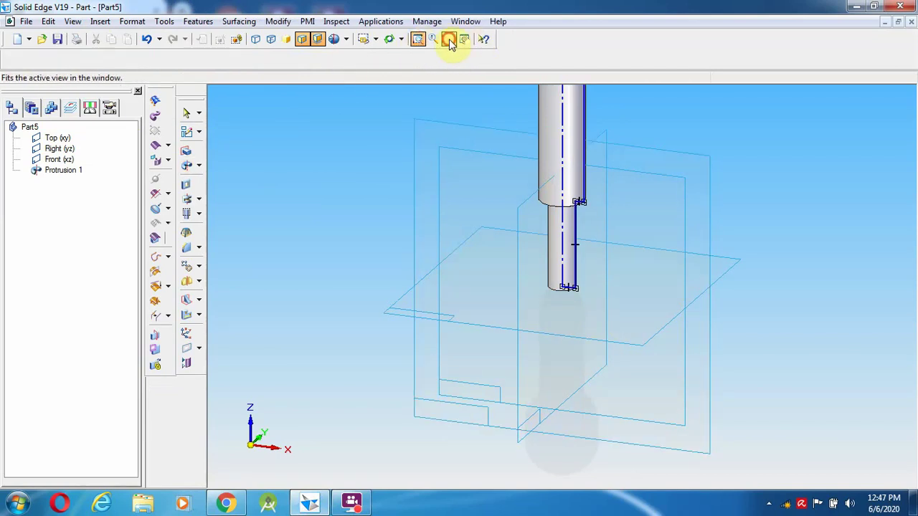
click(449, 39)
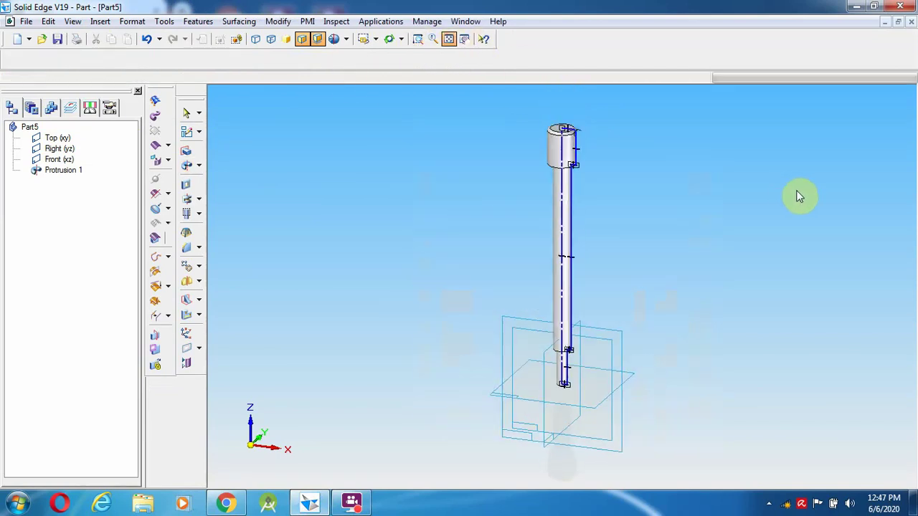
click(674, 247)
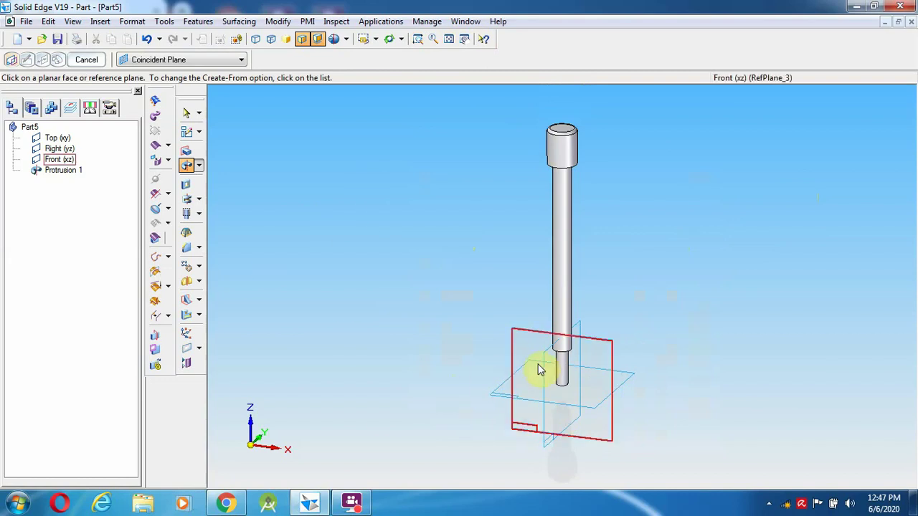
Check the thread specifications in the PDF and define a straight thread on the rod's narrow end cylinder, starting from its lower edge
click(227, 504)
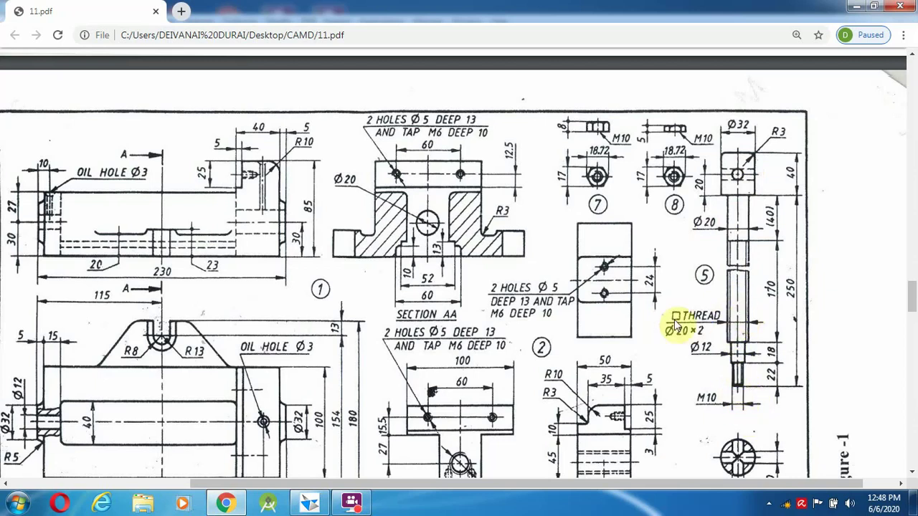
click(308, 504)
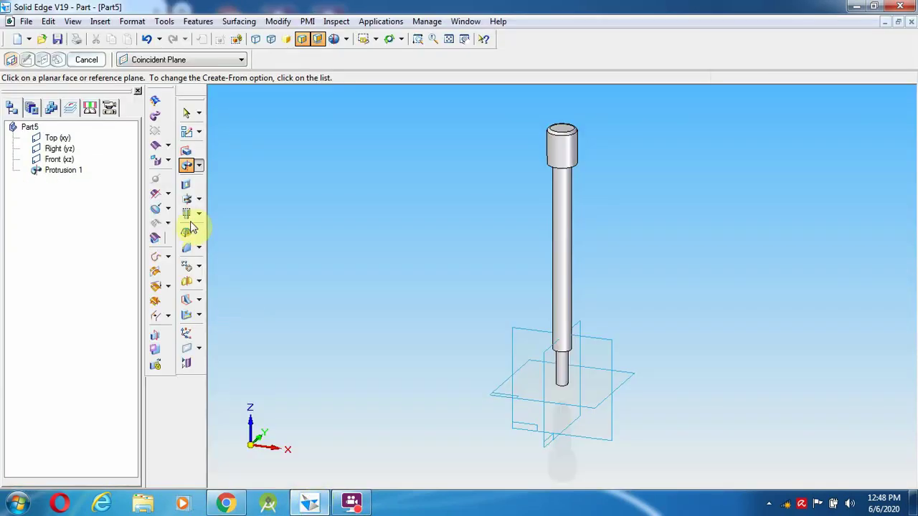
click(186, 213)
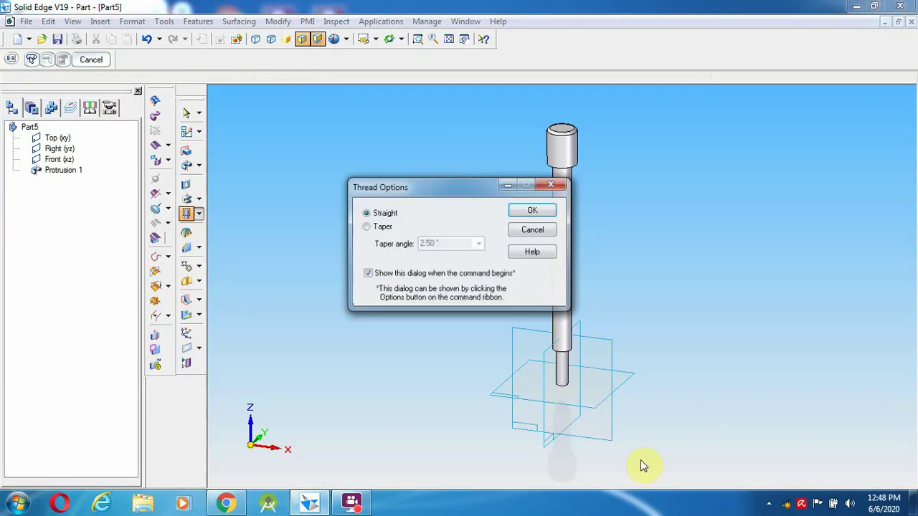
click(538, 212)
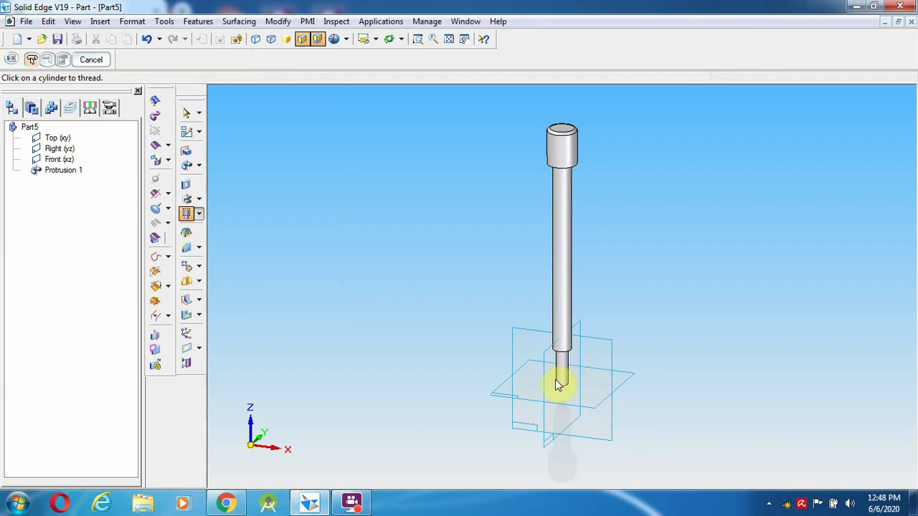
click(568, 393)
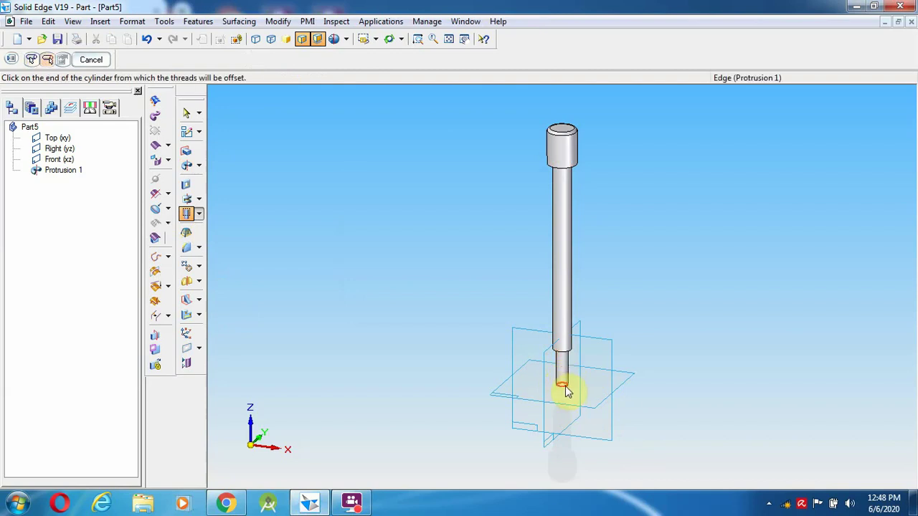
click(567, 391)
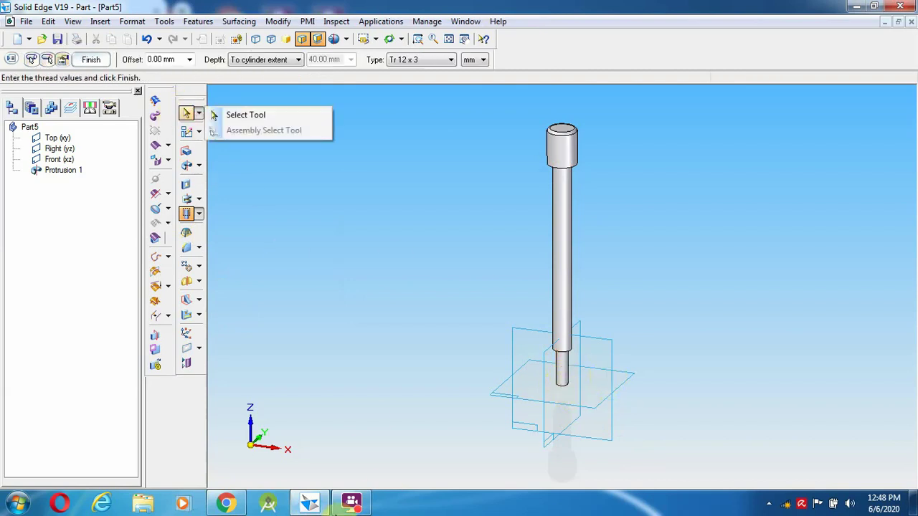
click(312, 507)
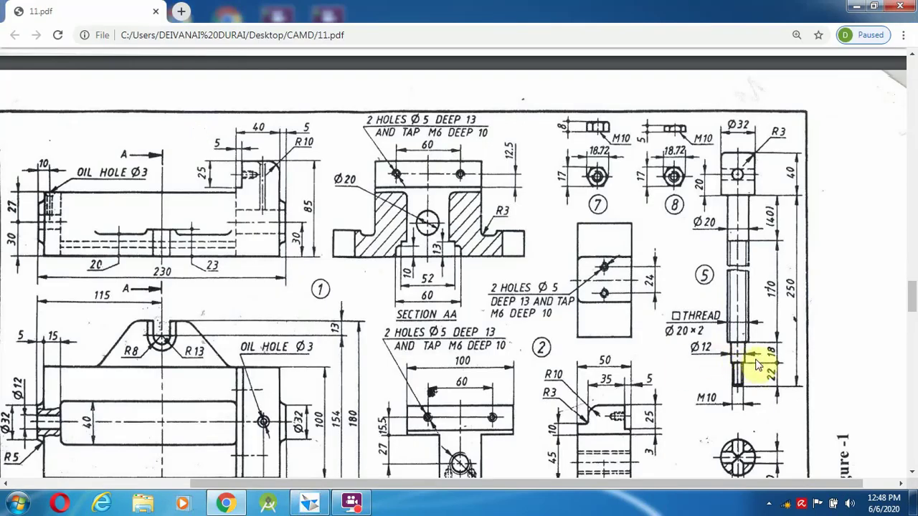